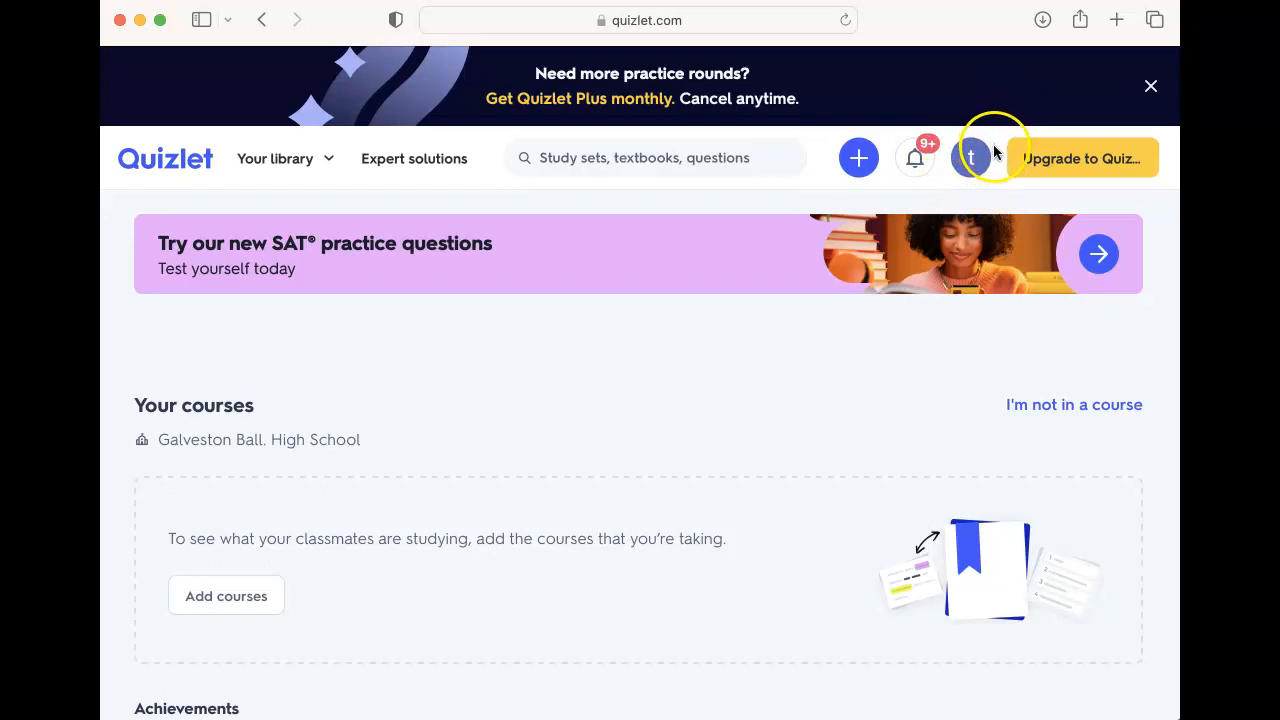
# Step: Start a new study set and title it The Great Depression
pyautogui.click(865, 165)
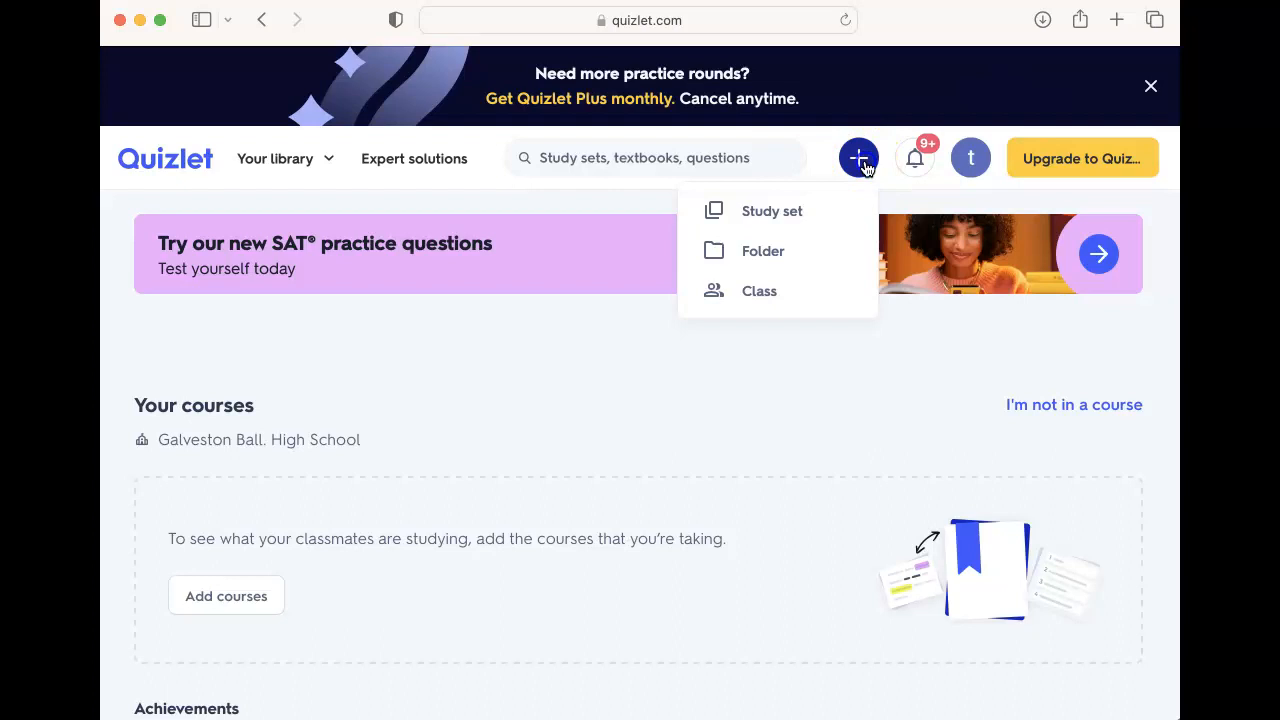
pyautogui.click(856, 216)
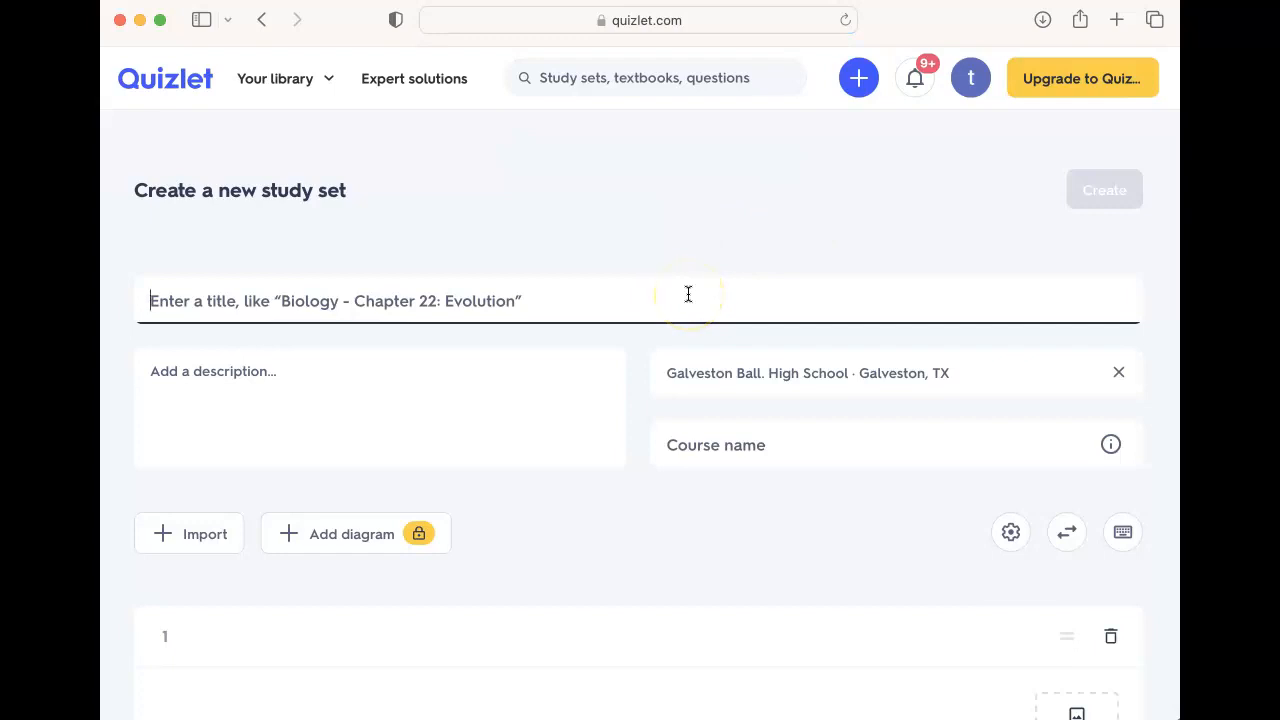
pyautogui.click(394, 316)
pyautogui.write('The g')
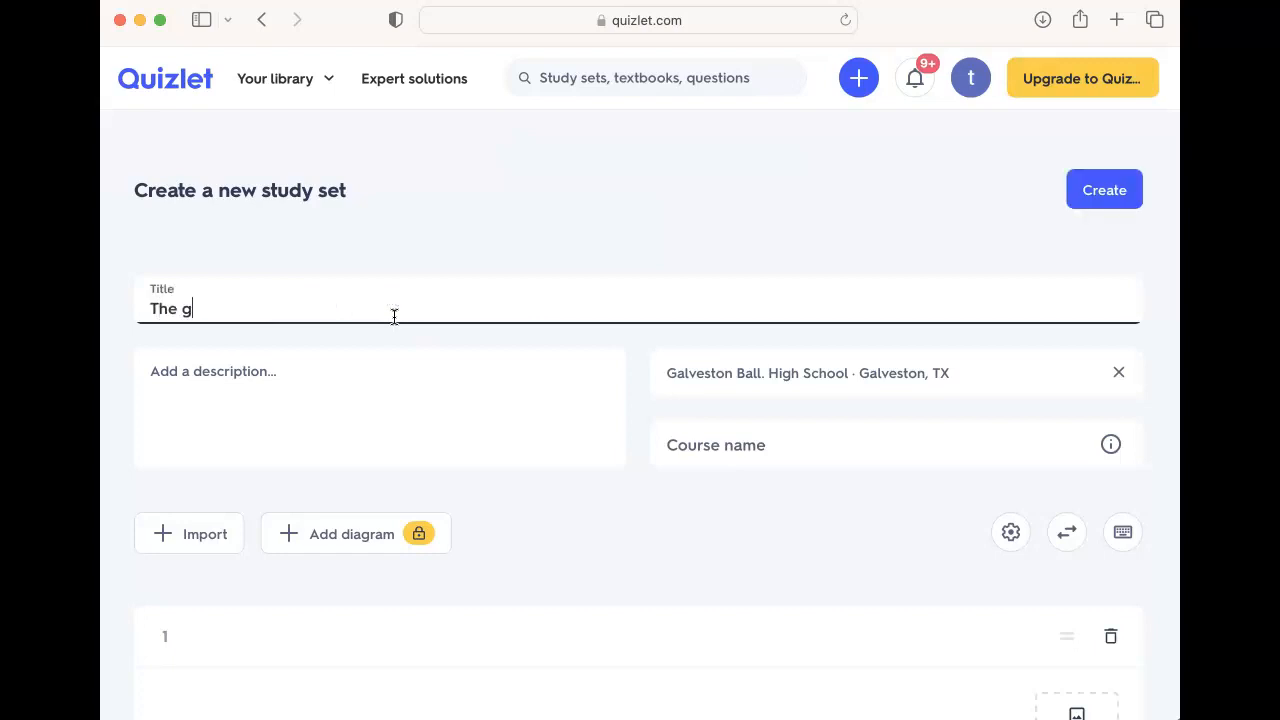
pyautogui.press('BackSpace')
pyautogui.write('Great Depression')
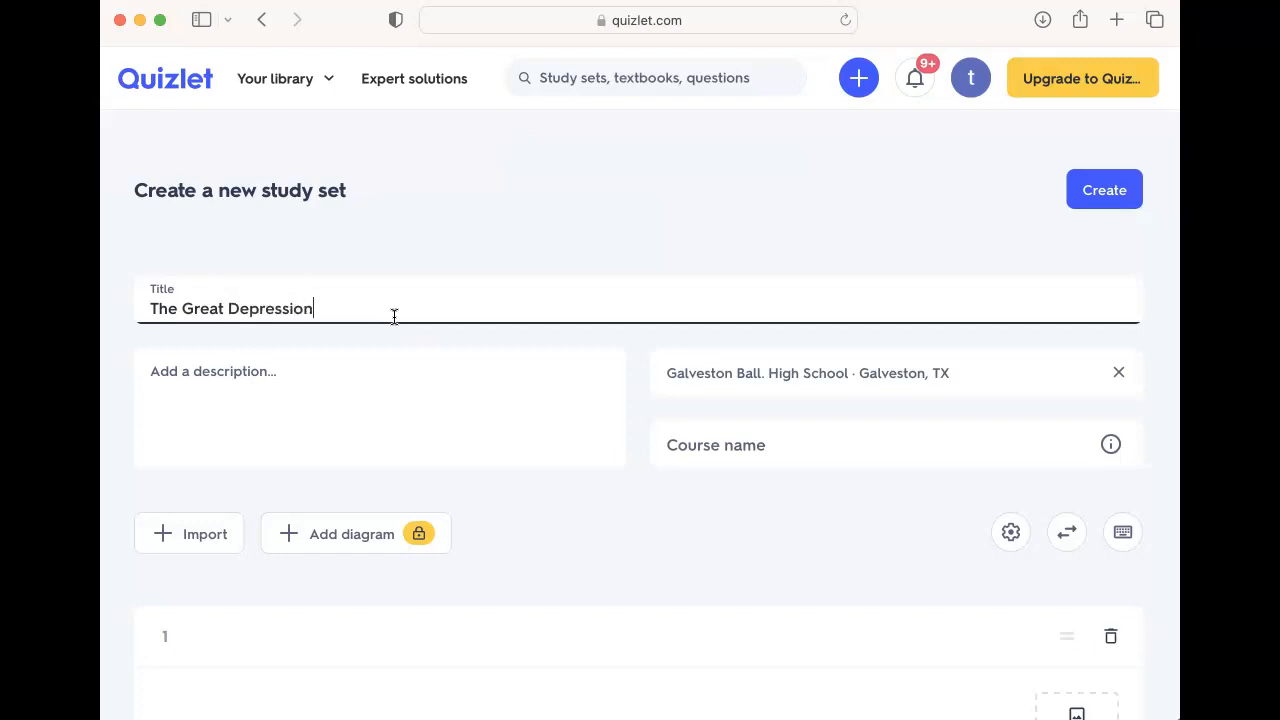
# Step: Enter the set description "The Great Depression PBL study guide."
pyautogui.click(359, 376)
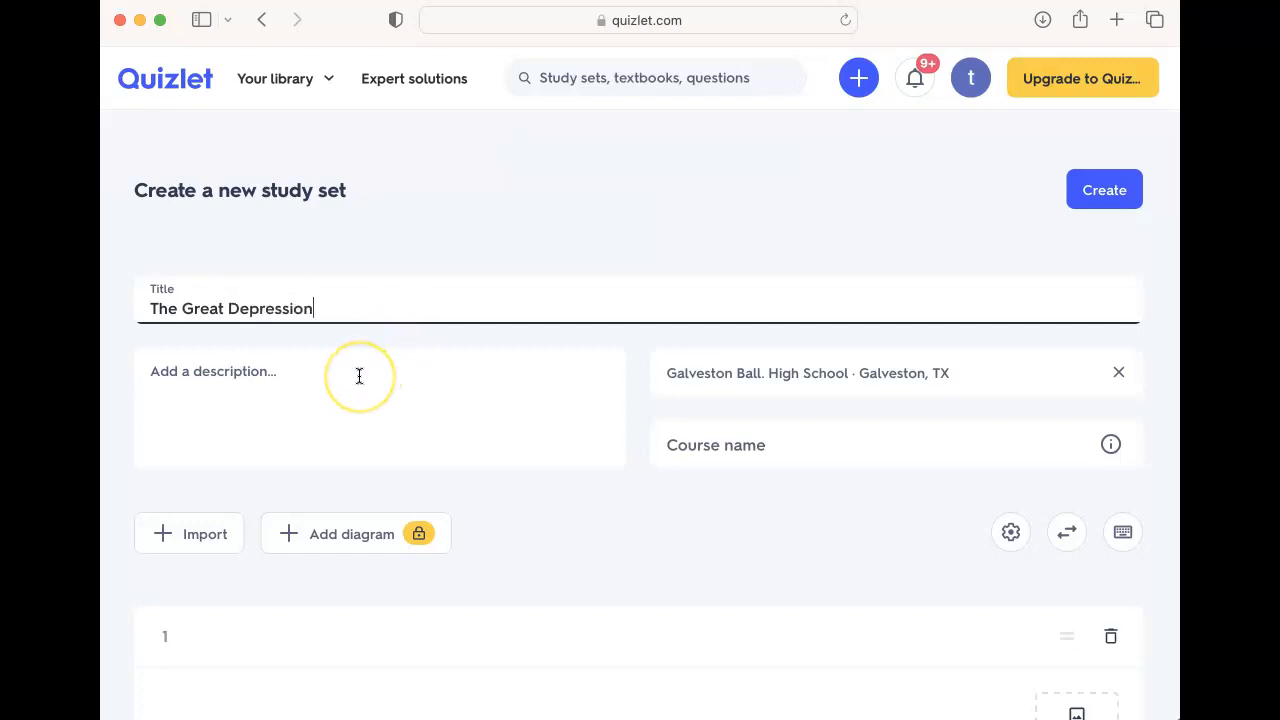
pyautogui.click(359, 376)
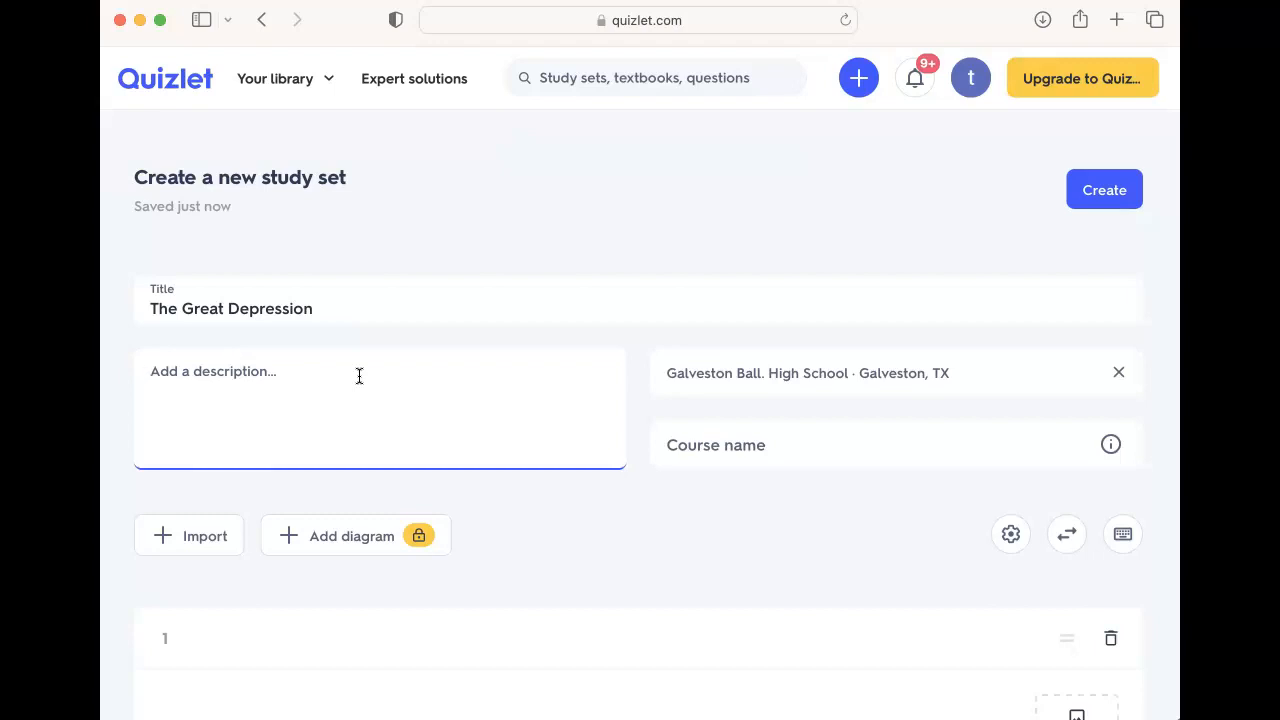
pyautogui.write('The g')
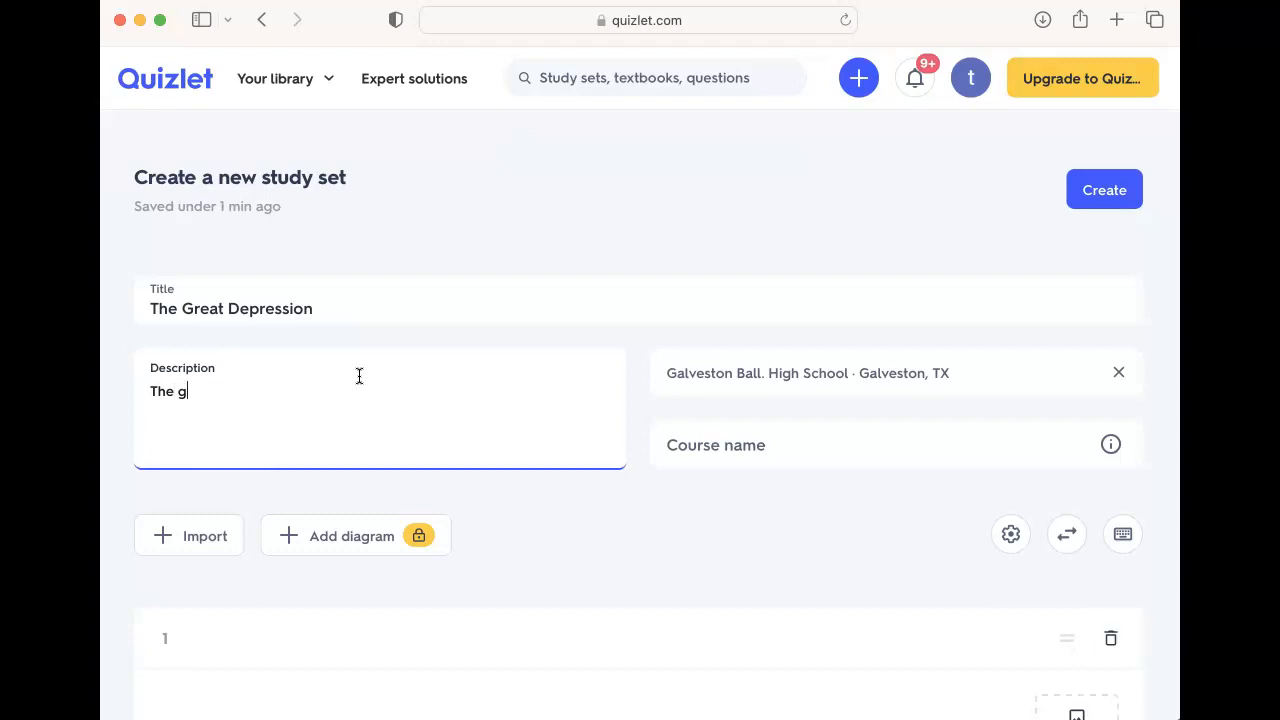
pyautogui.press('BackSpace')
pyautogui.write('Gres')
pyautogui.press('BackSpace')
pyautogui.write('at Depression Pb')
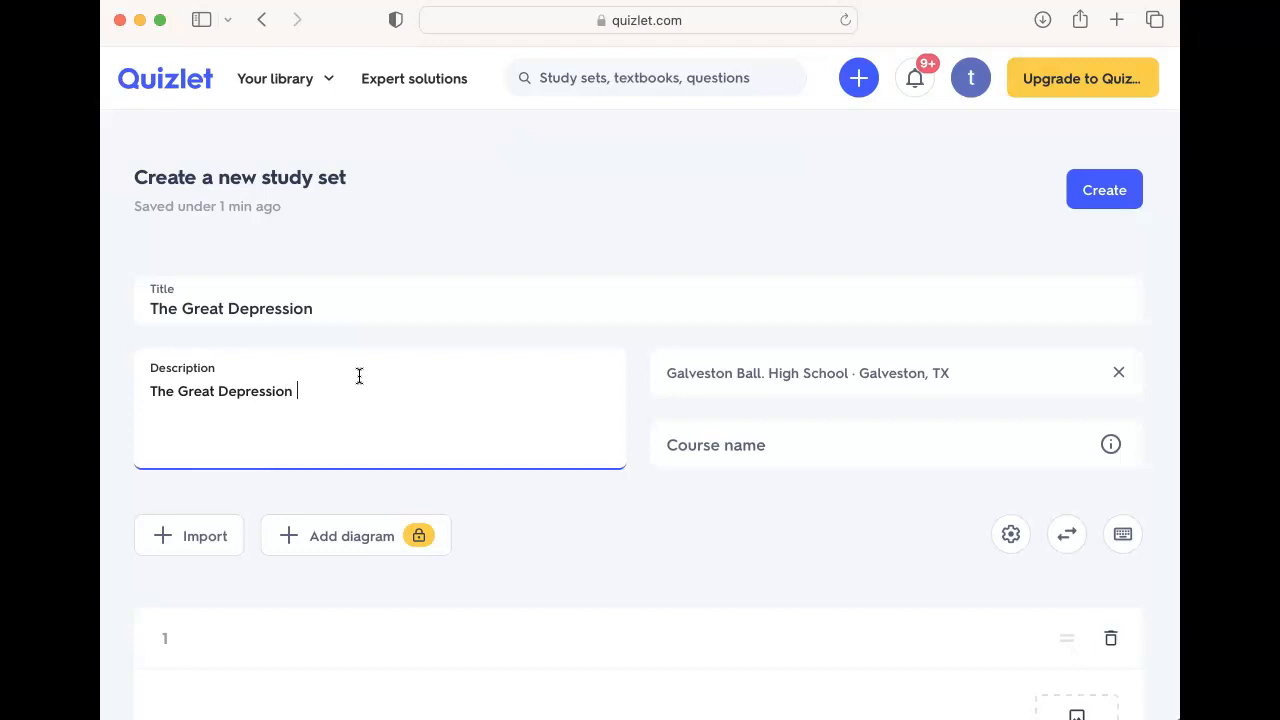
pyautogui.press('BackSpace')
pyautogui.write('BK')
pyautogui.press('BackSpace')
pyautogui.write('L study guide.')
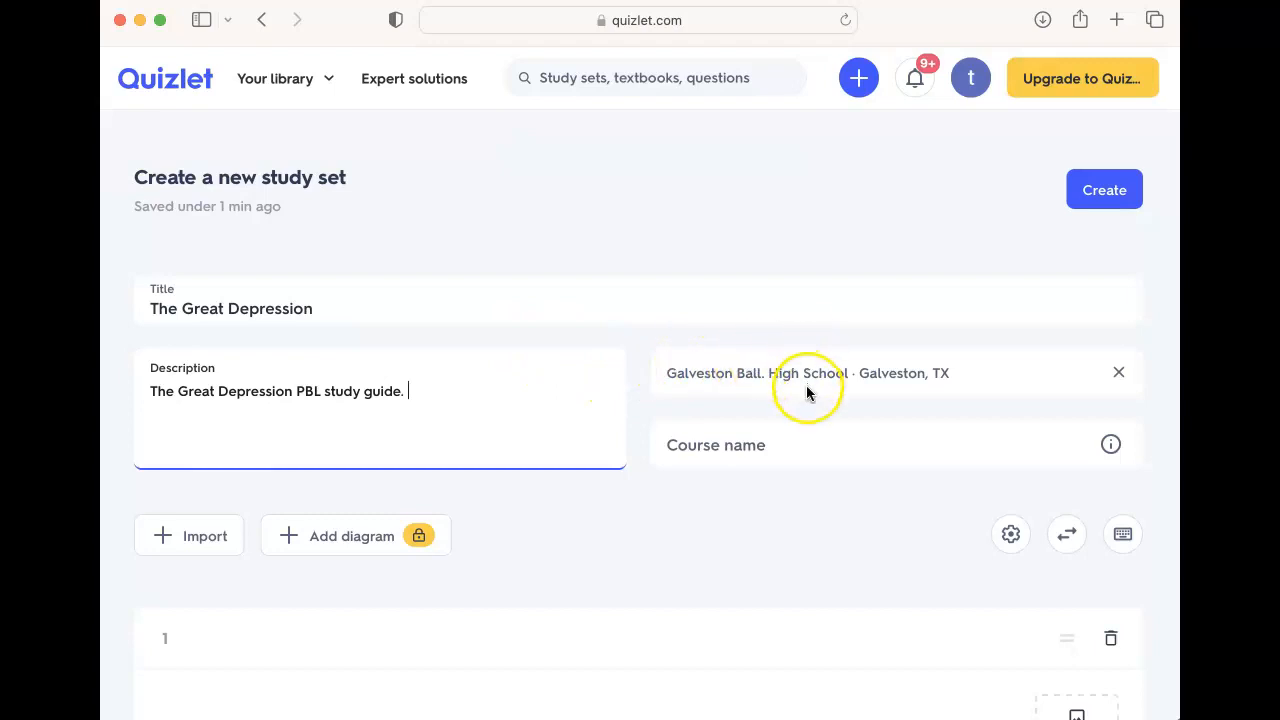
# Step: Fill card 1 with the term New Deal and the suggested definition about Franklin Roosevelt's reforms between 1933 and 1942
pyautogui.scroll(-1, 793, 442)
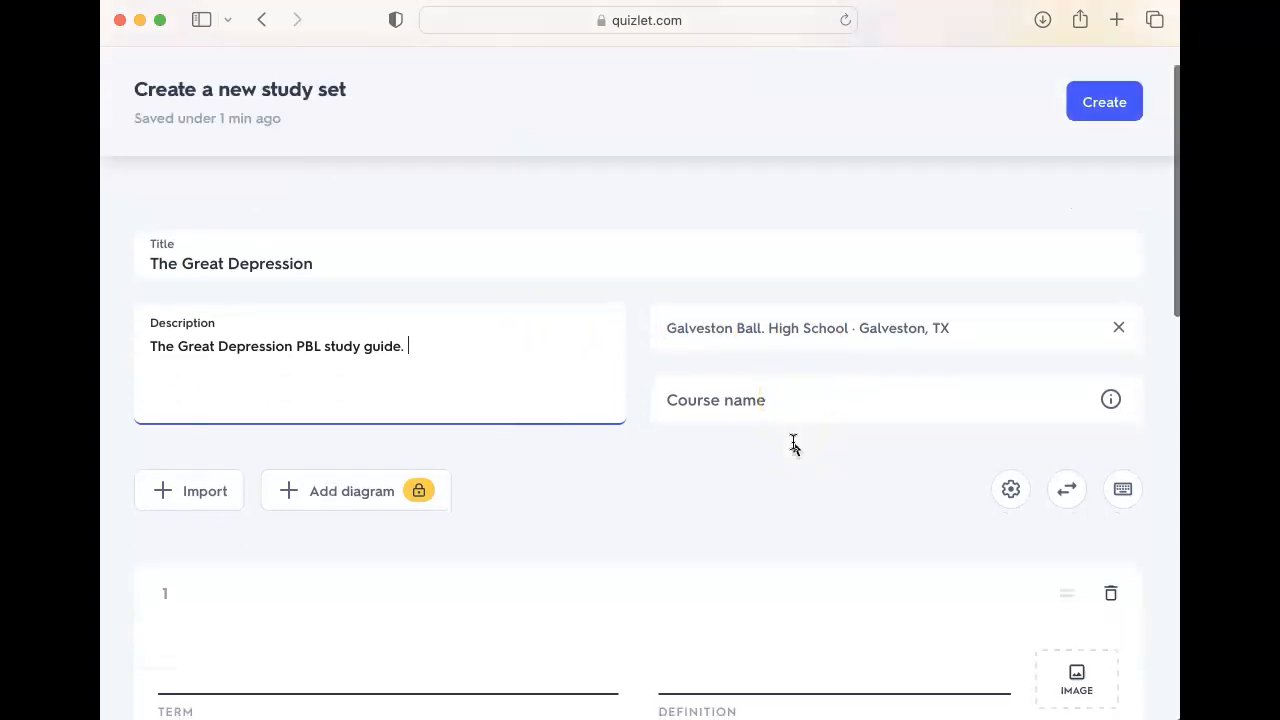
pyautogui.scroll(-2, 793, 442)
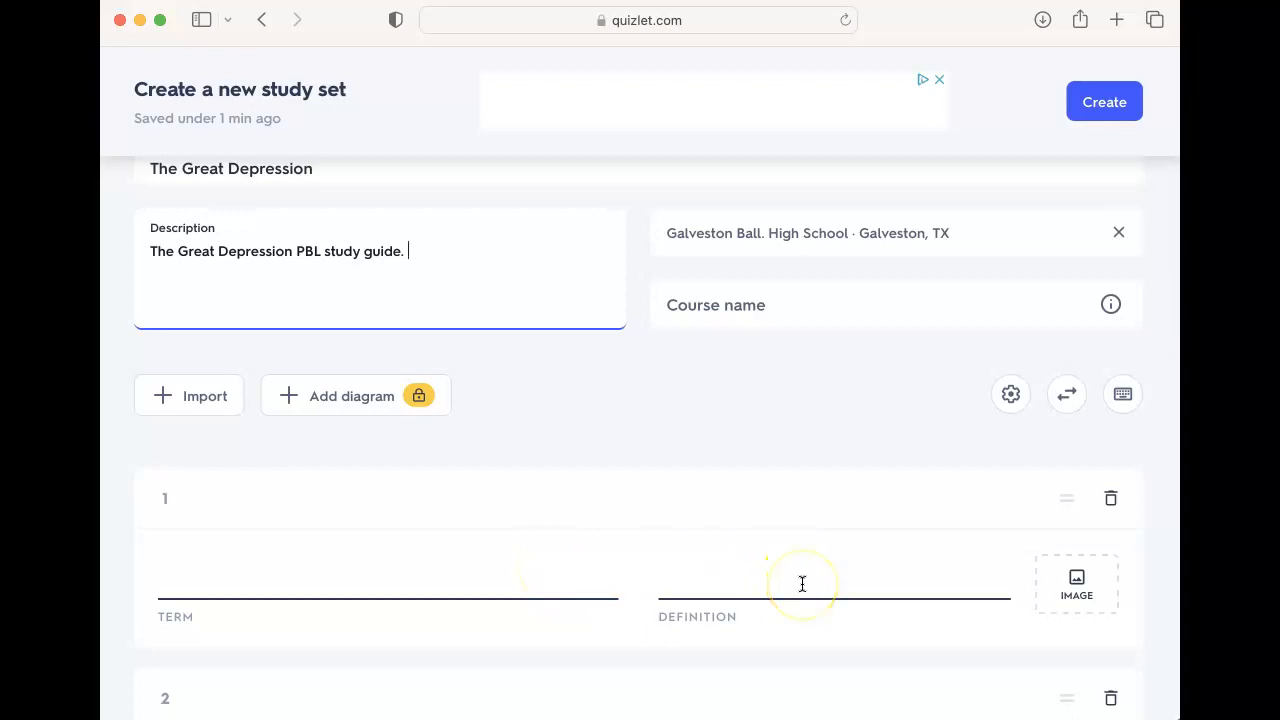
pyautogui.click(540, 577)
pyautogui.scroll(-1, 542, 578)
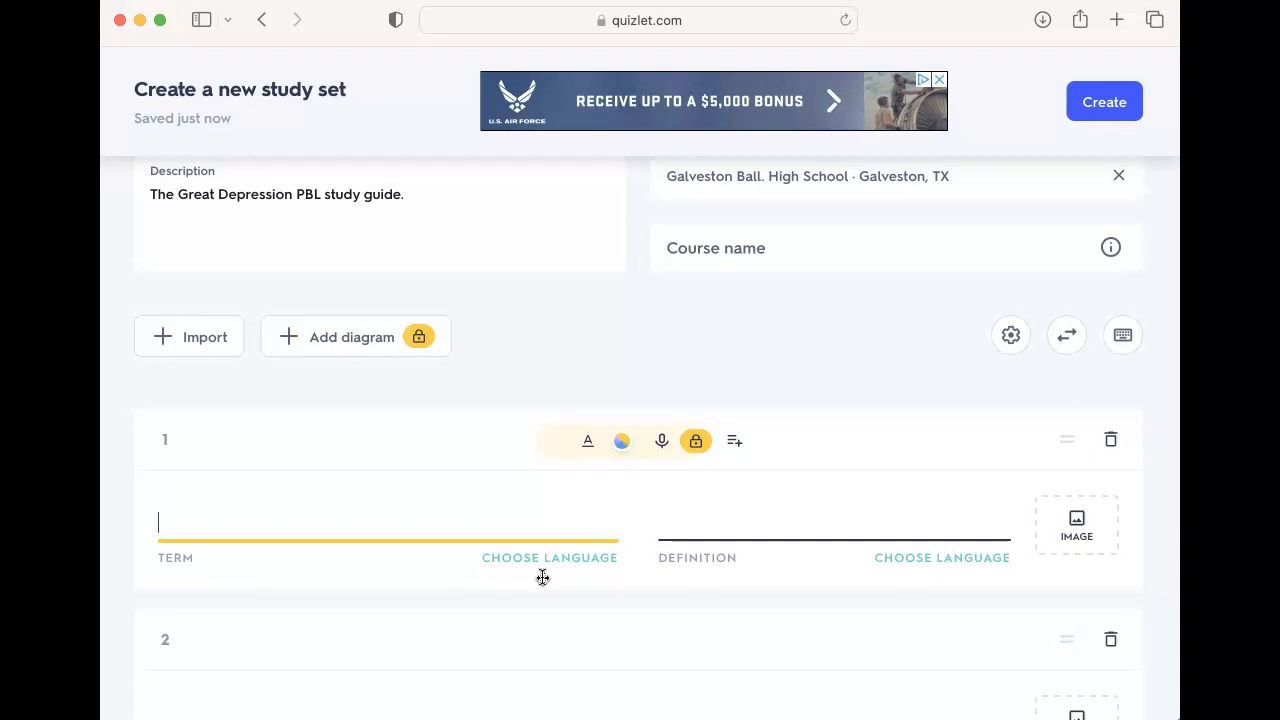
pyautogui.write('New')
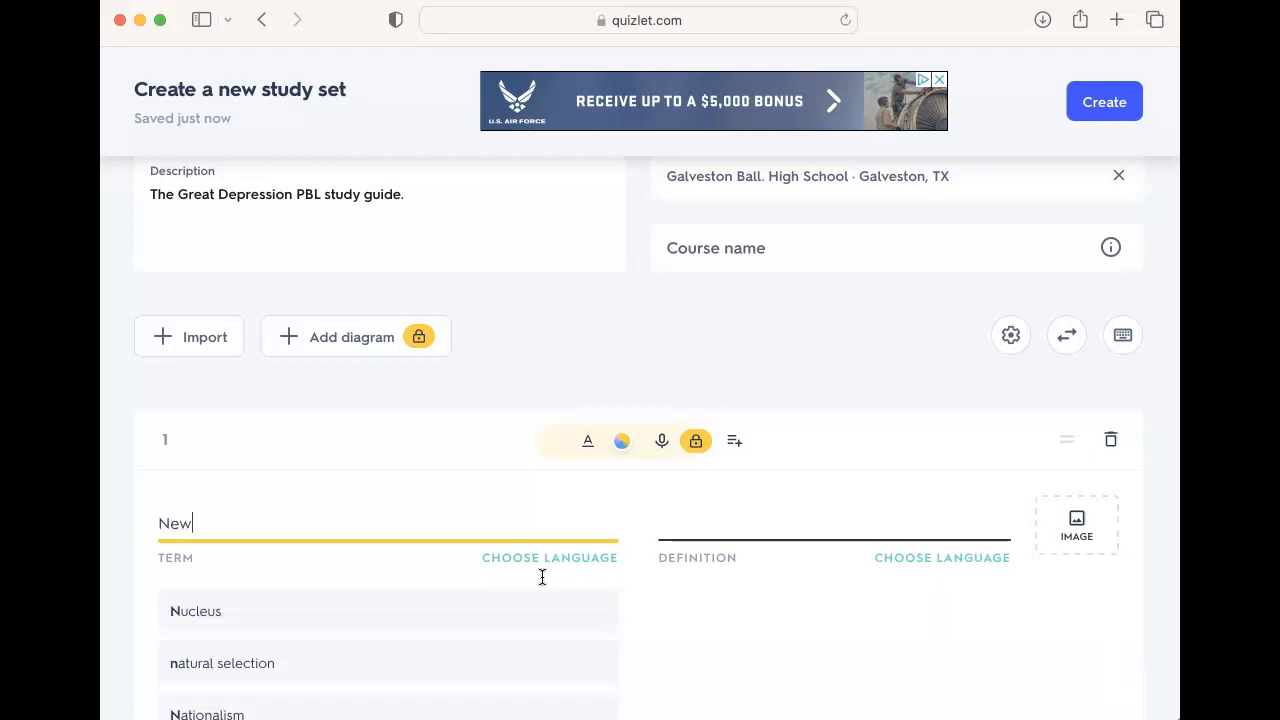
pyautogui.write(' Dea')
pyautogui.click(520, 604)
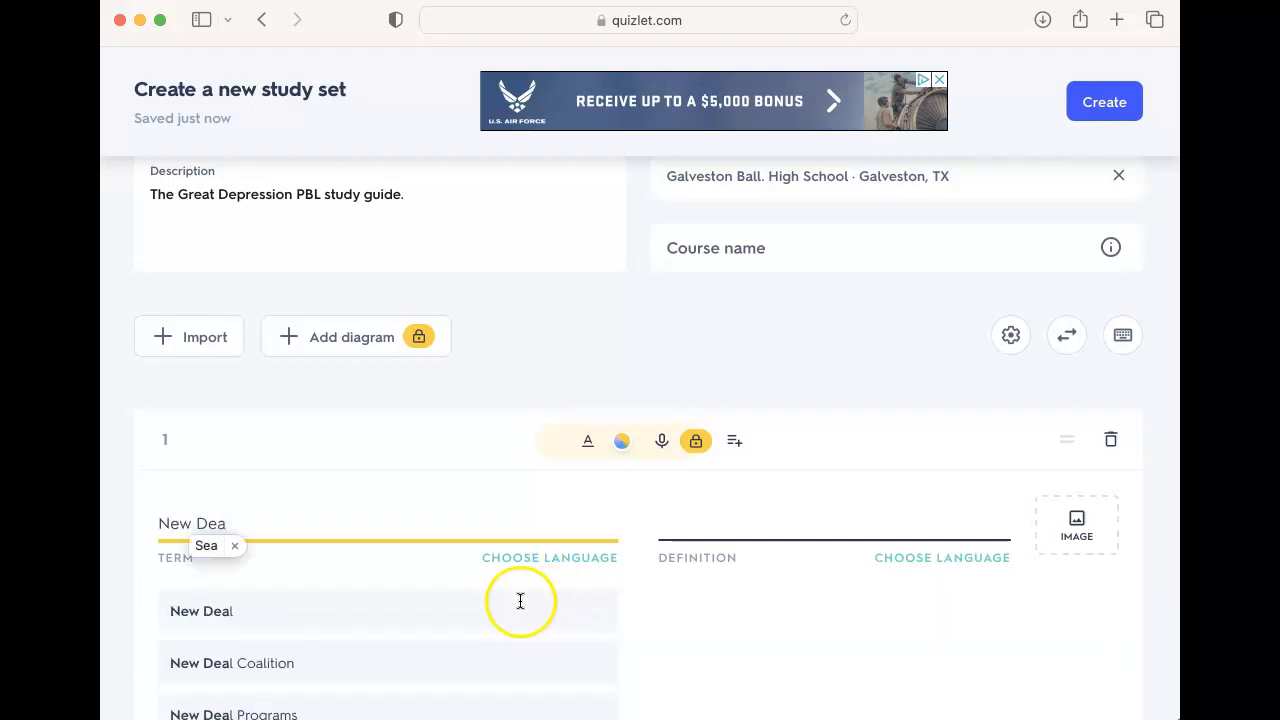
pyautogui.scroll(-2, 732, 585)
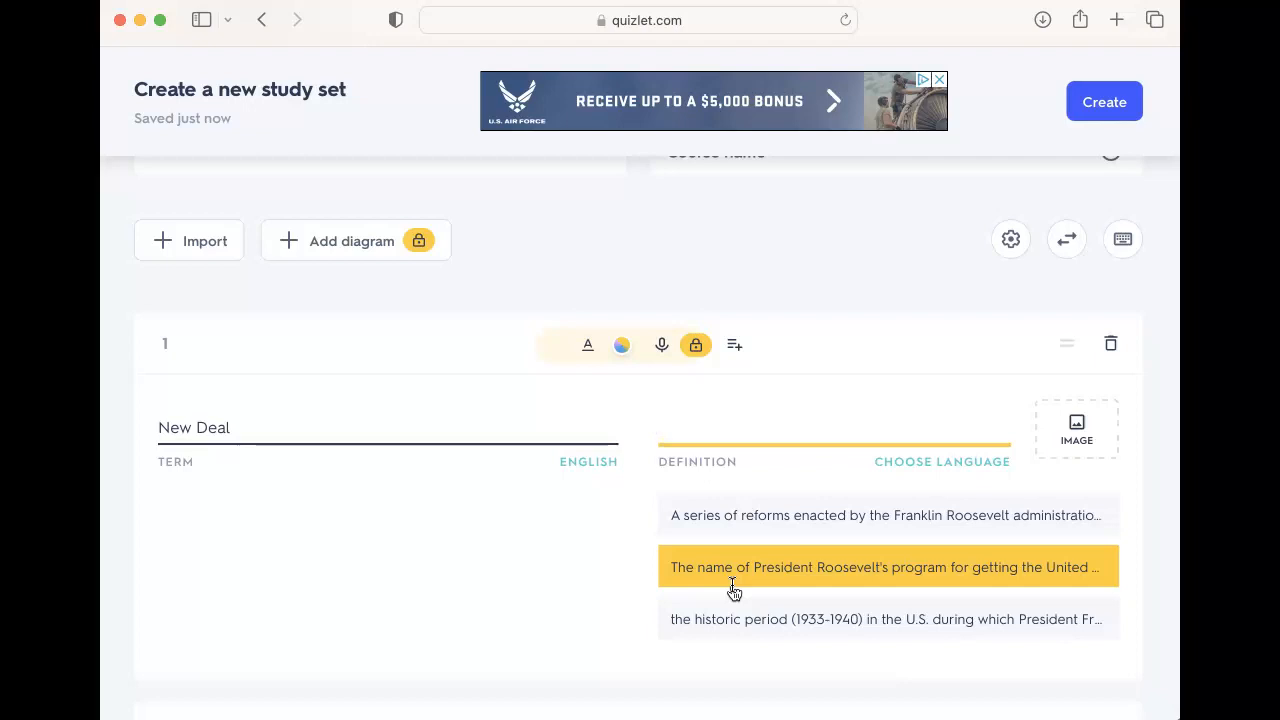
pyautogui.click(763, 538)
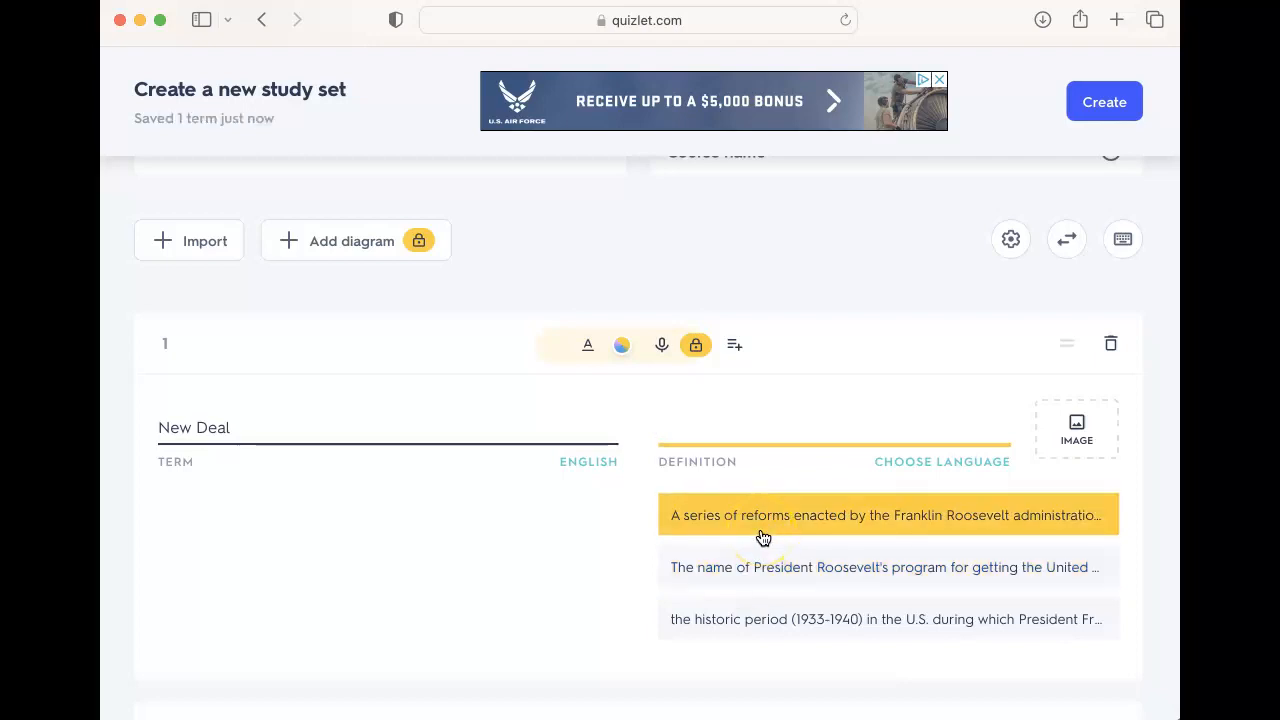
pyautogui.click(766, 566)
pyautogui.click(777, 536)
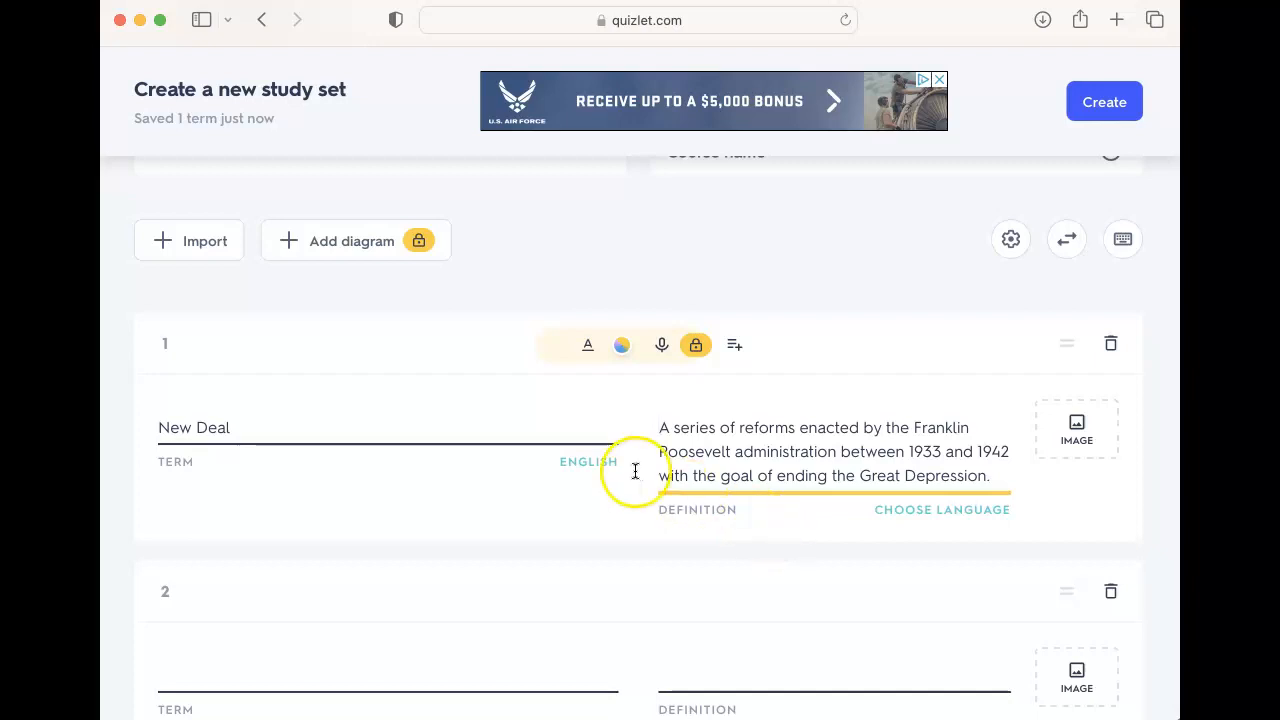
# Step: Fill card 2 with the term Social Security Act and the suggested definition about a tax funding monthly pensions
pyautogui.scroll(-1, 313, 432)
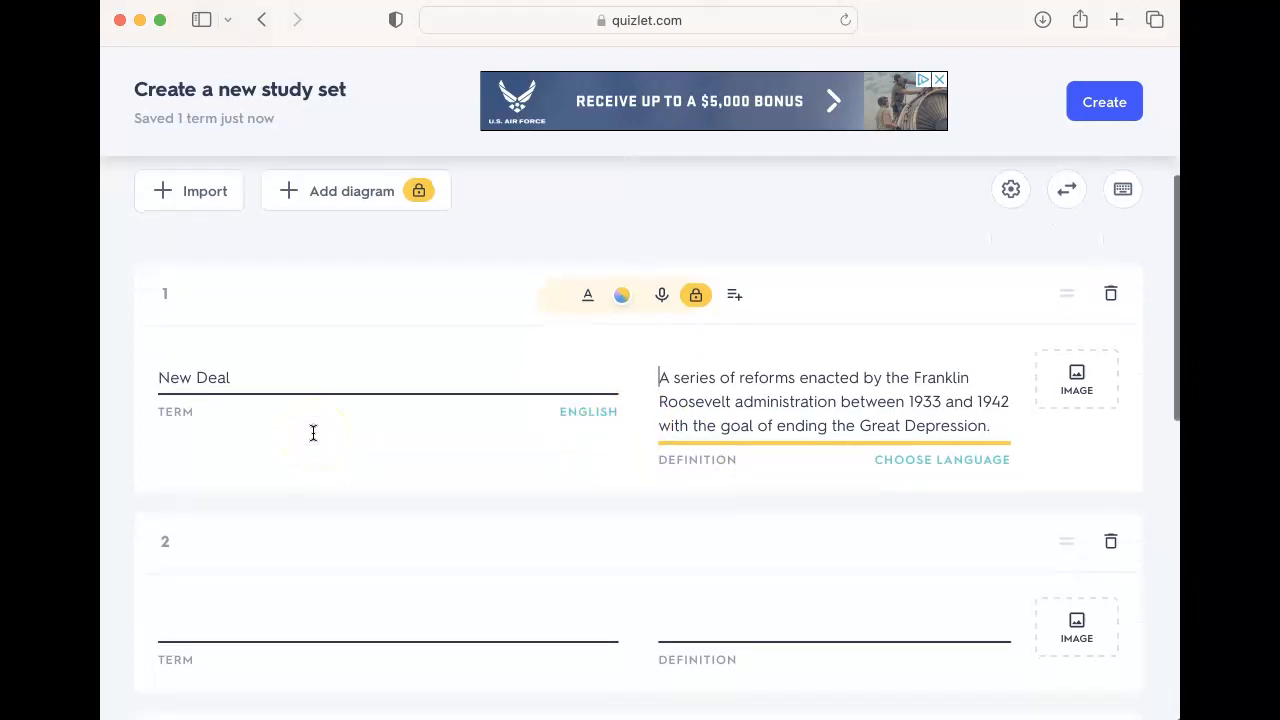
pyautogui.click(320, 617)
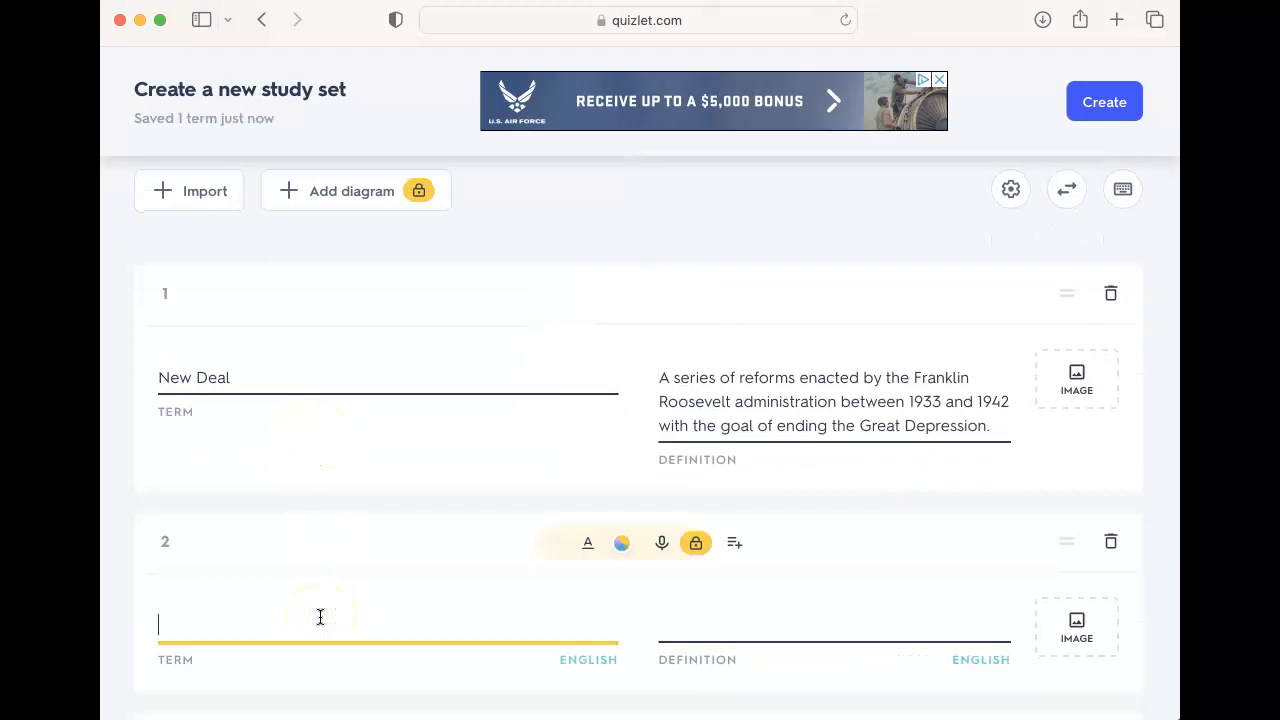
pyautogui.write('So')
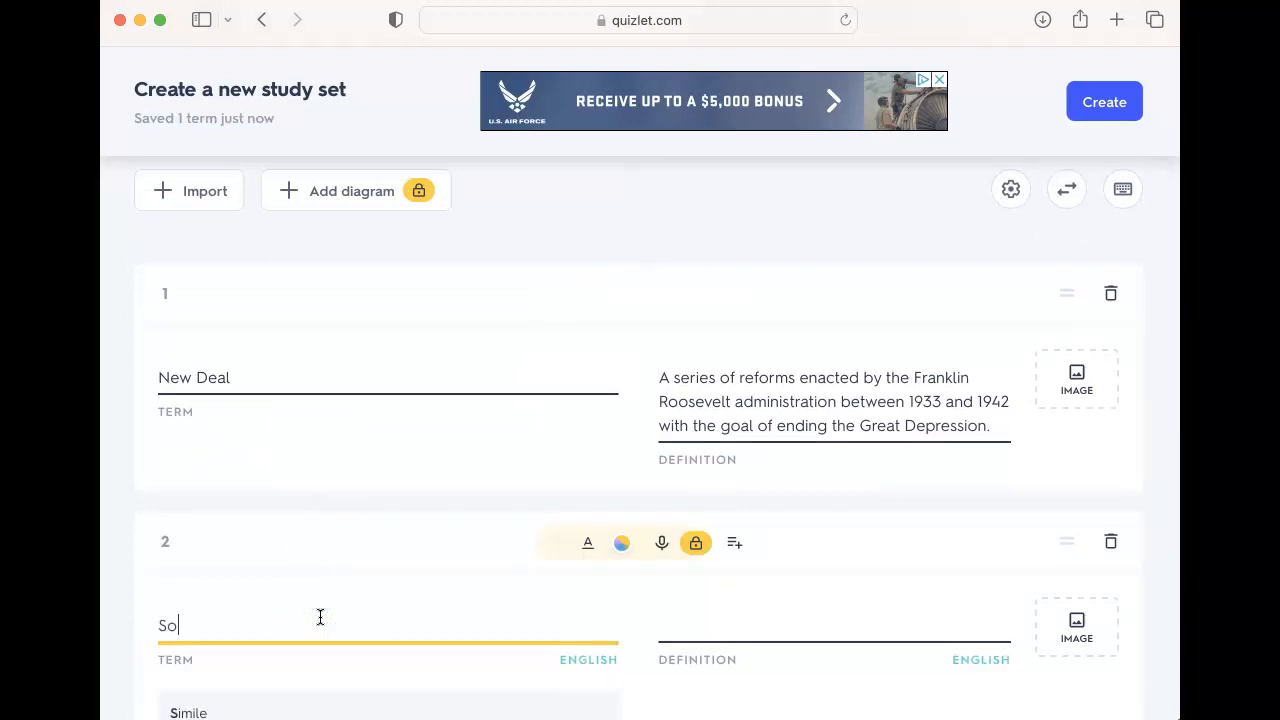
pyautogui.write('cial Se')
pyautogui.scroll(-2, 320, 605)
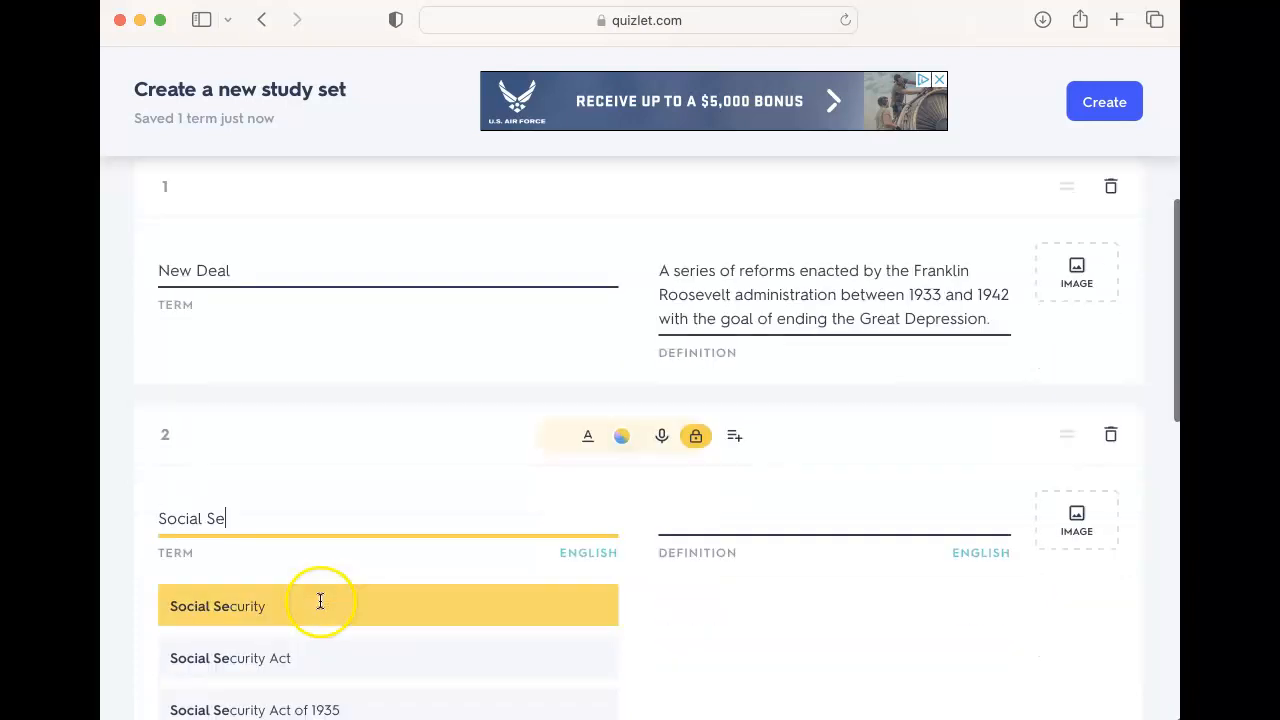
pyautogui.click(310, 677)
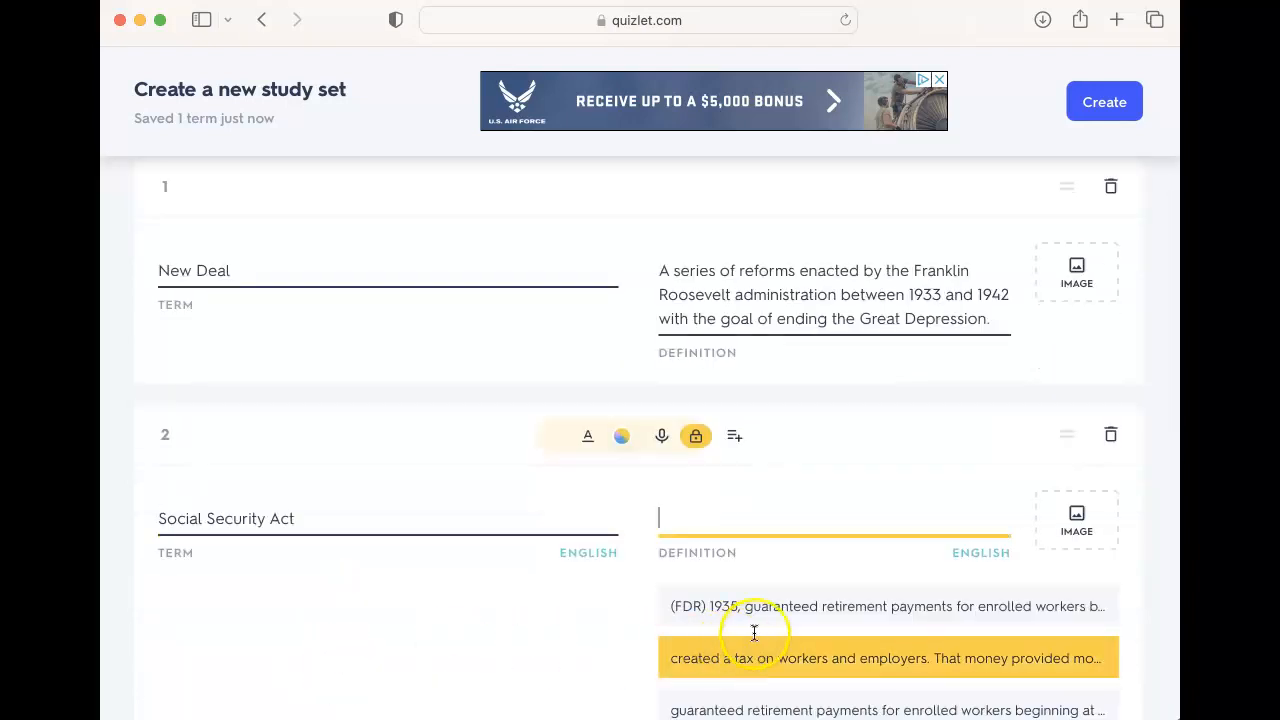
pyautogui.click(773, 678)
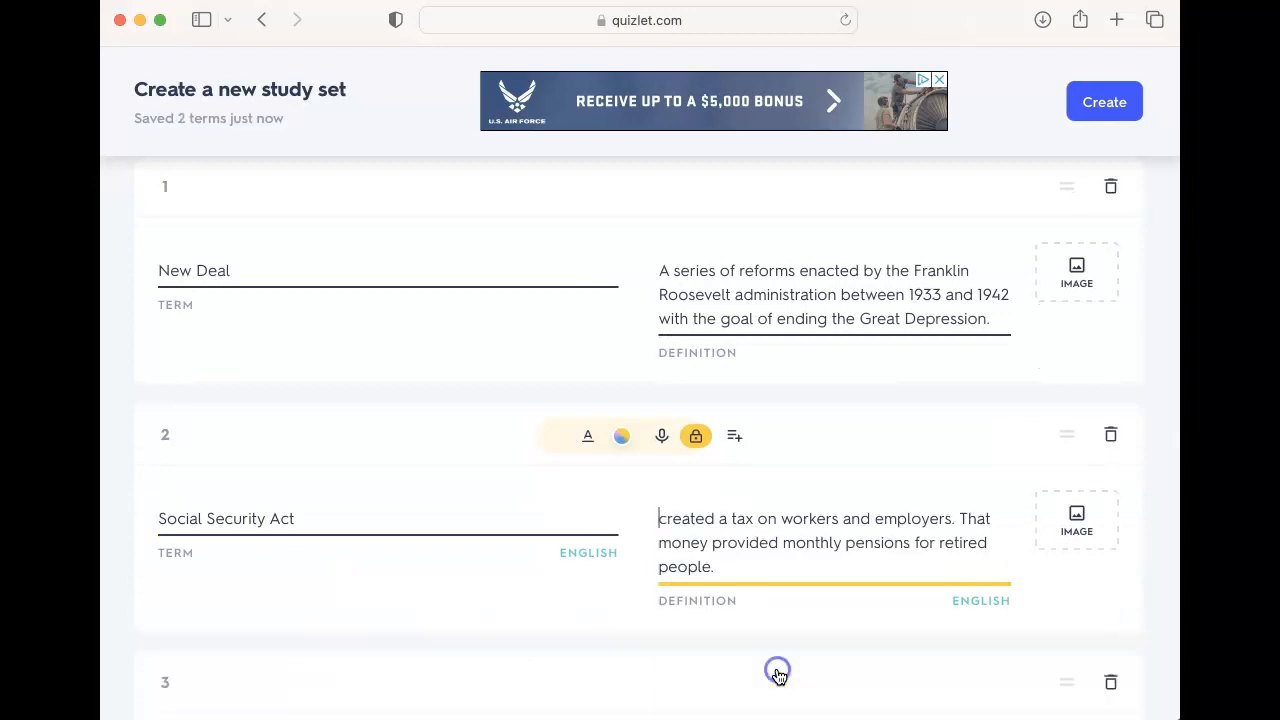
# Step: Fill card 3 with the term Dust Bowl and the suggested definition "A drought in the 1930s that turned the Great Planes very dry."
pyautogui.scroll(-4, 755, 599)
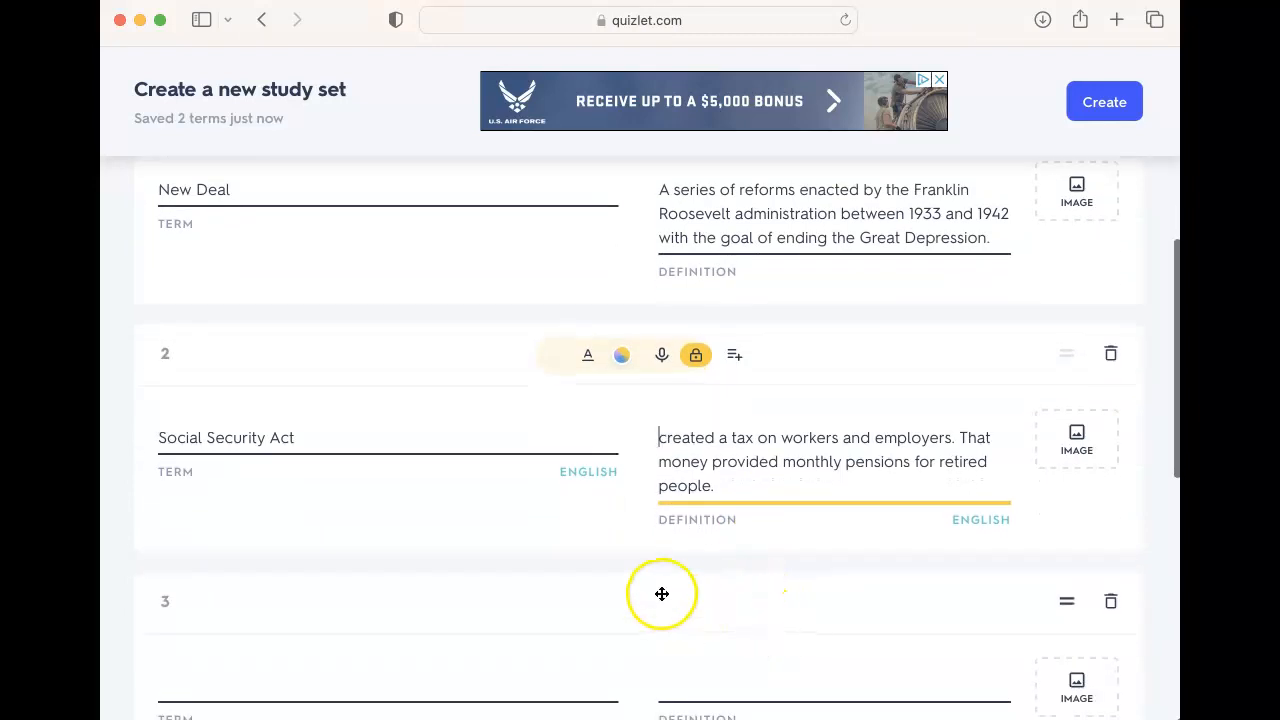
pyautogui.click(582, 554)
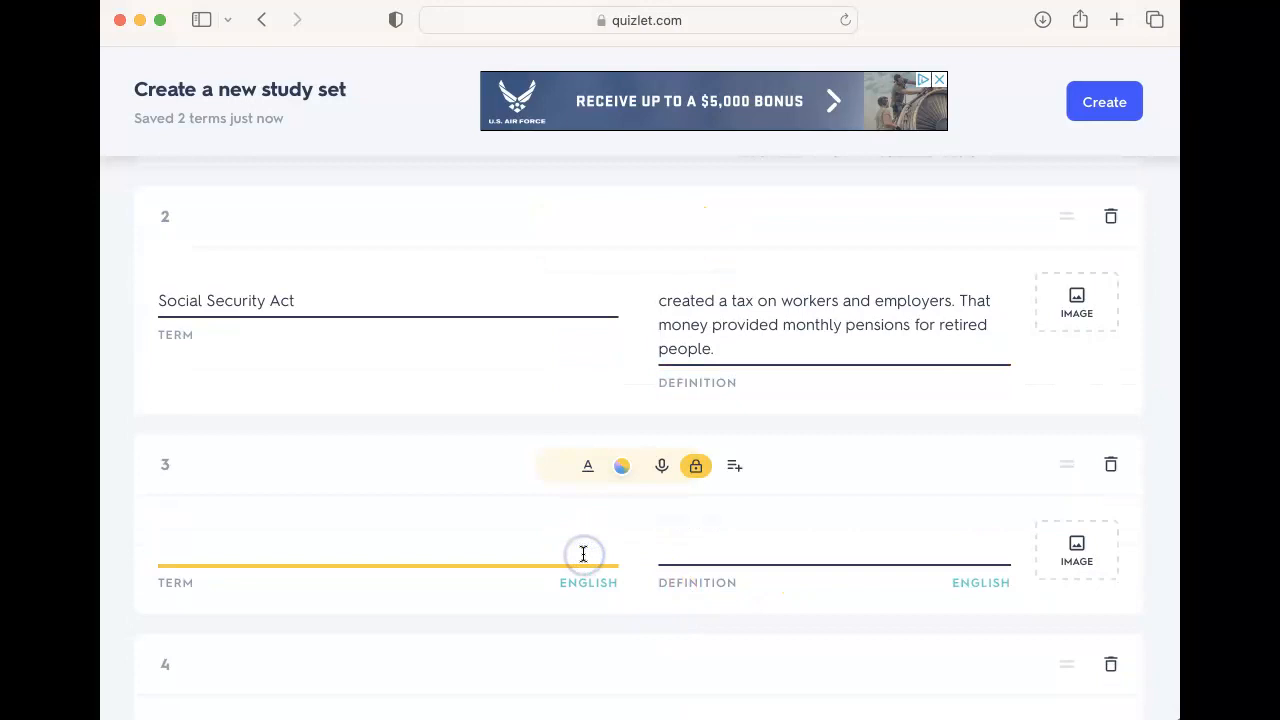
pyautogui.write('Dust Bo')
pyautogui.click(508, 632)
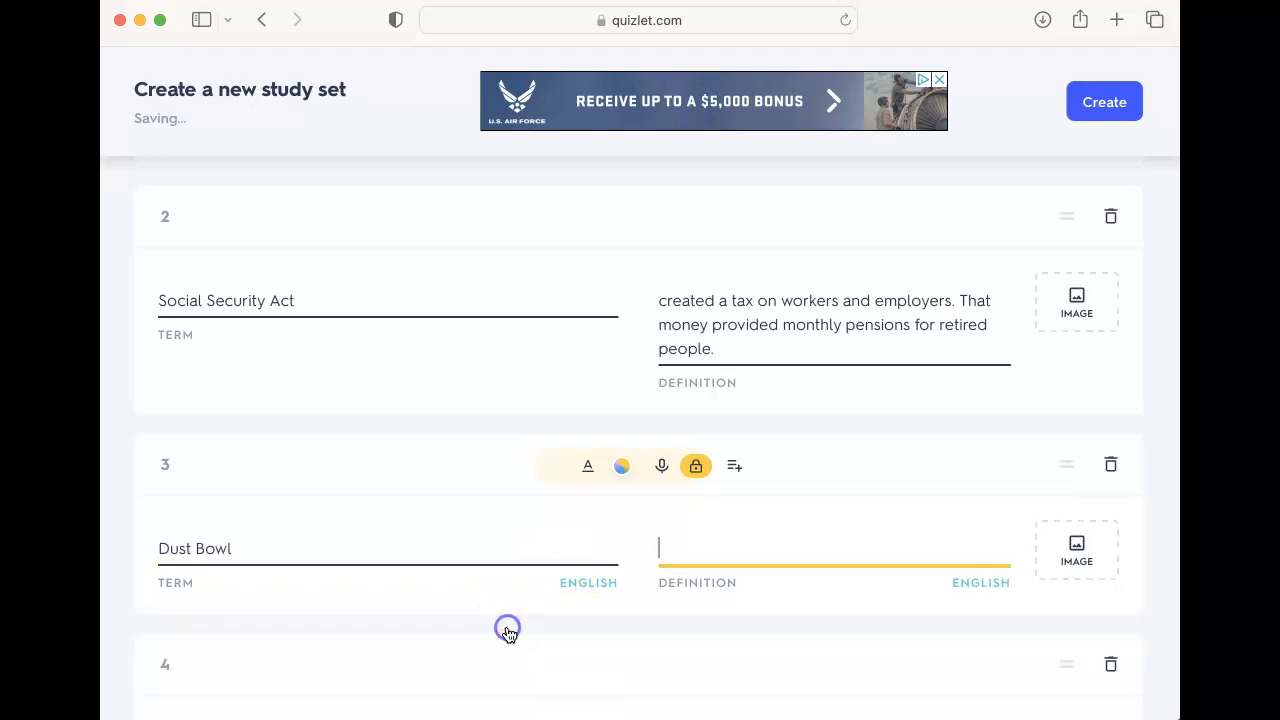
pyautogui.scroll(-2, 677, 551)
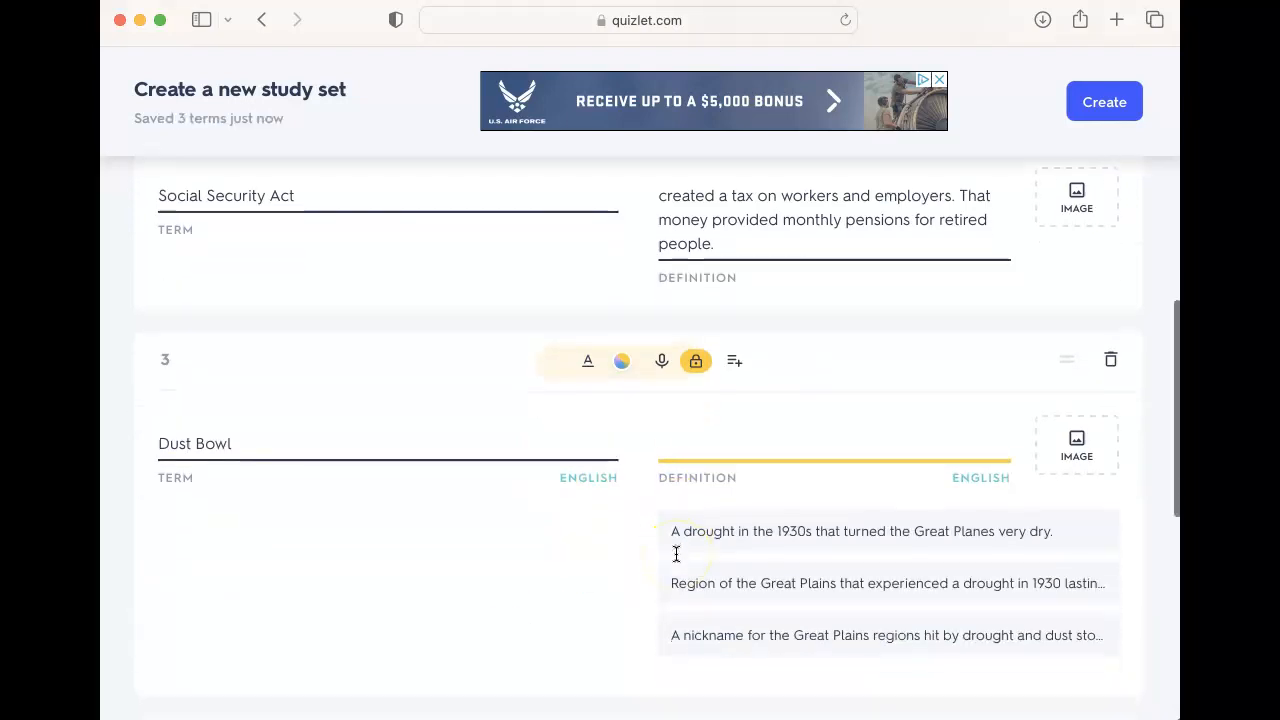
pyautogui.click(757, 552)
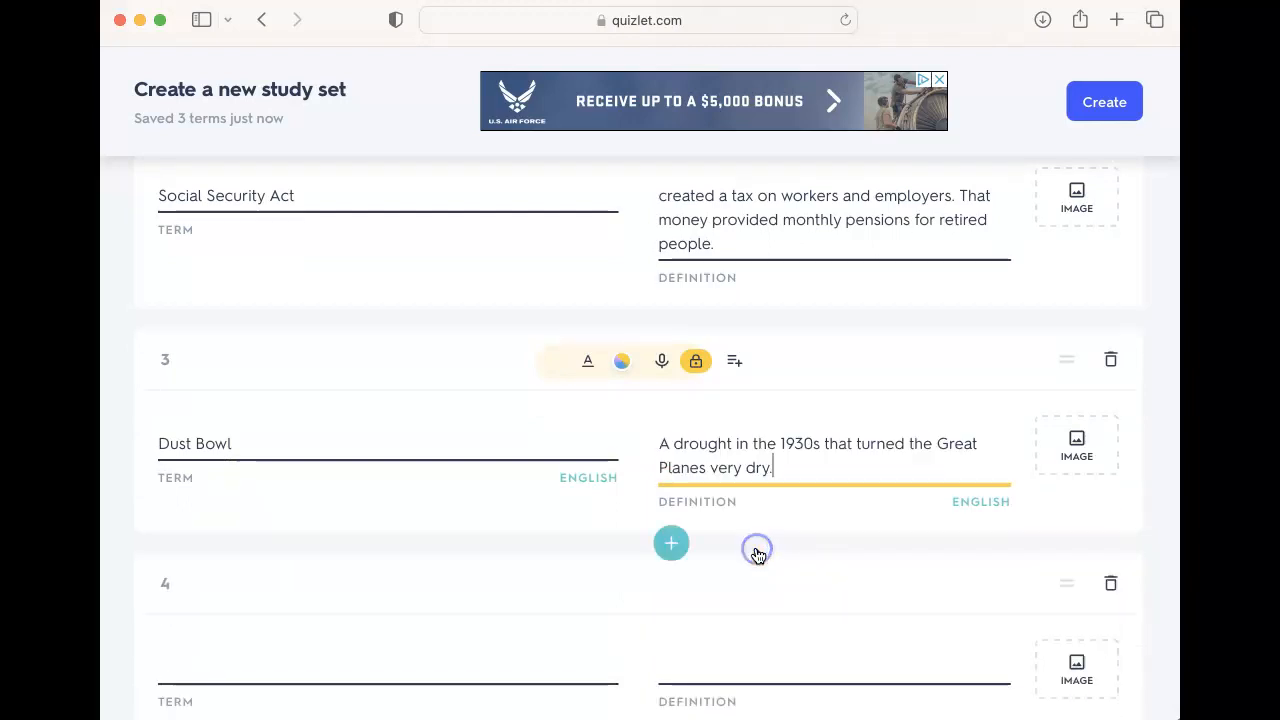
# Step: Fill card 4 with the term Dust Bowl causes and the suggested definition "drought, wind, humans dug up the grassland"
pyautogui.scroll(-1, 566, 606)
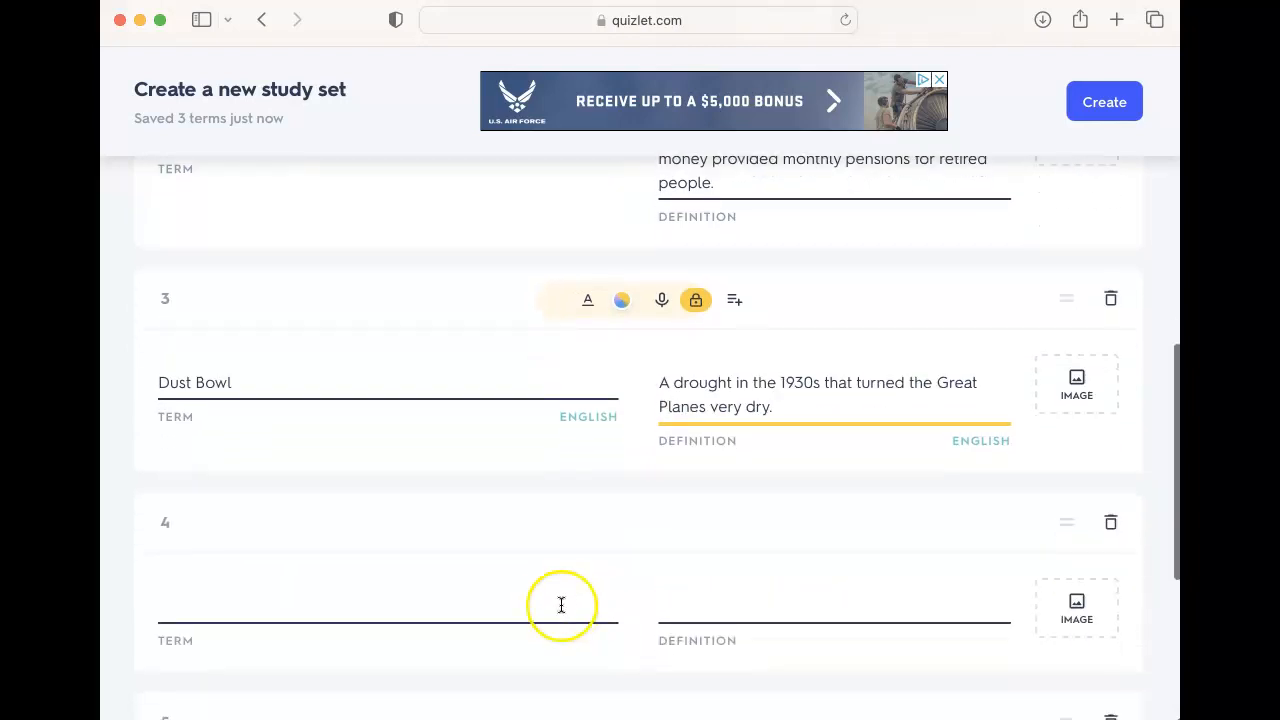
pyautogui.click(548, 598)
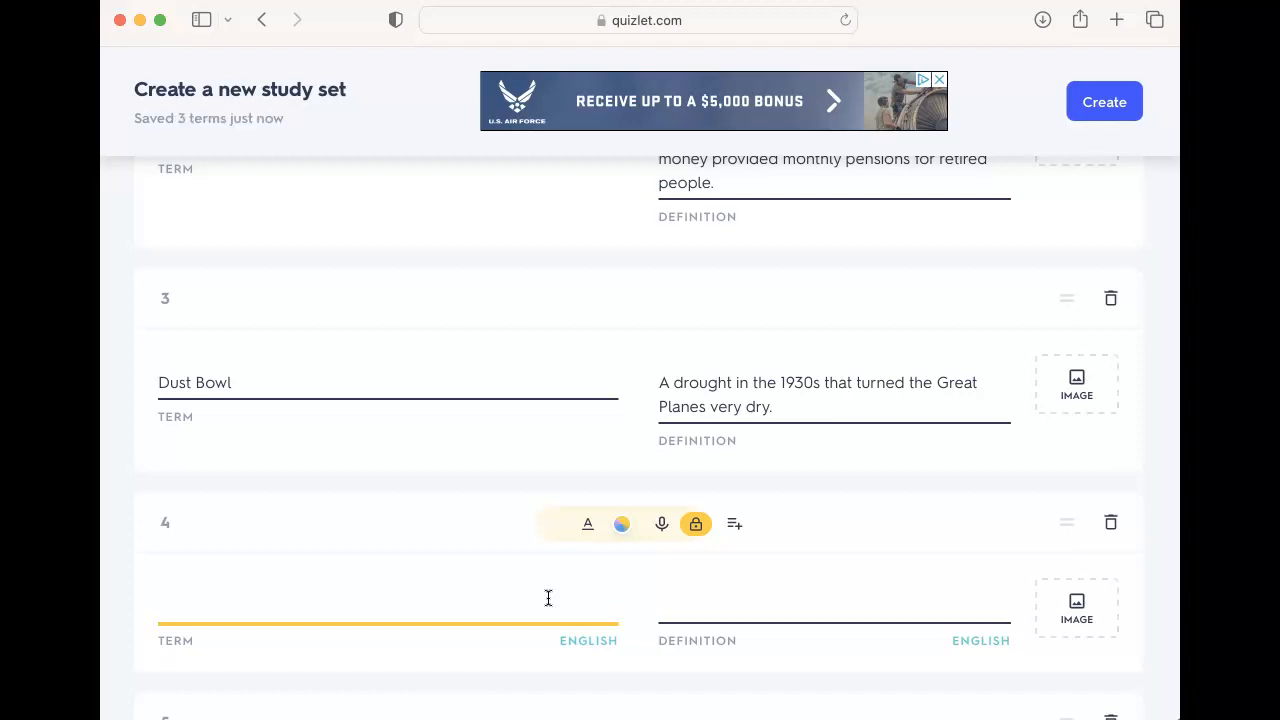
pyautogui.write('Dust Bowl Ca')
pyautogui.click(500, 684)
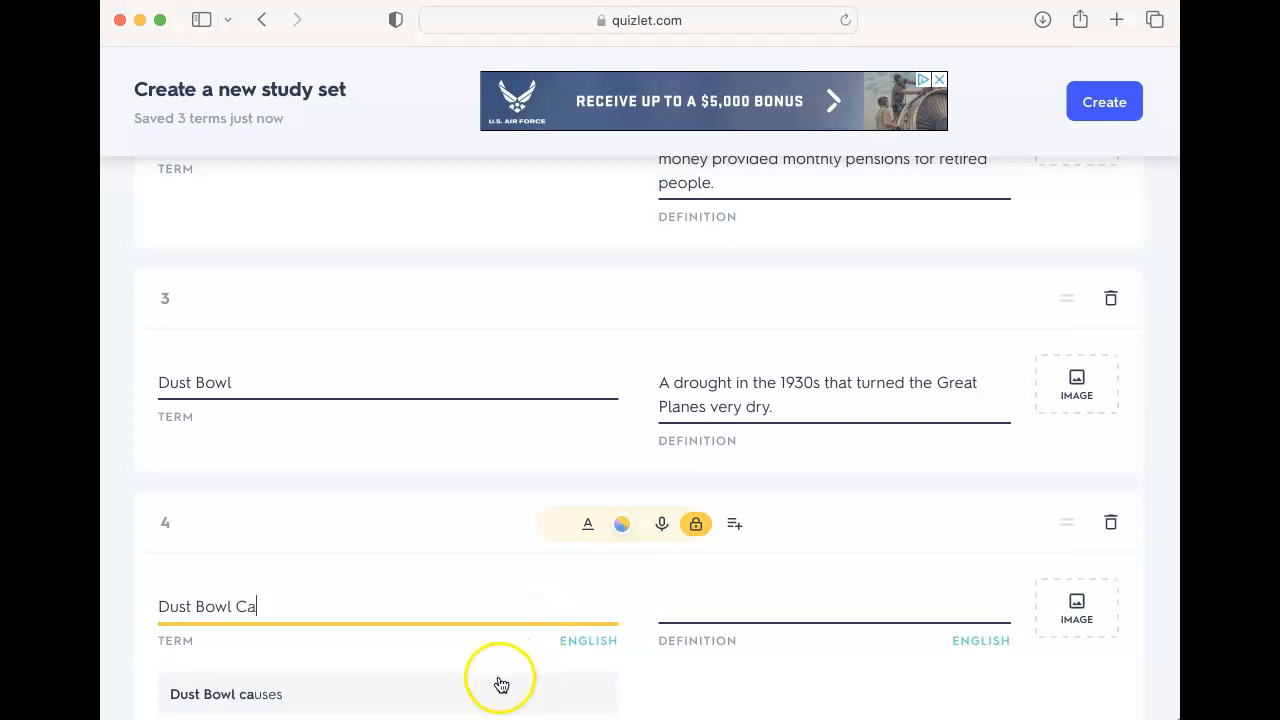
pyautogui.click(680, 622)
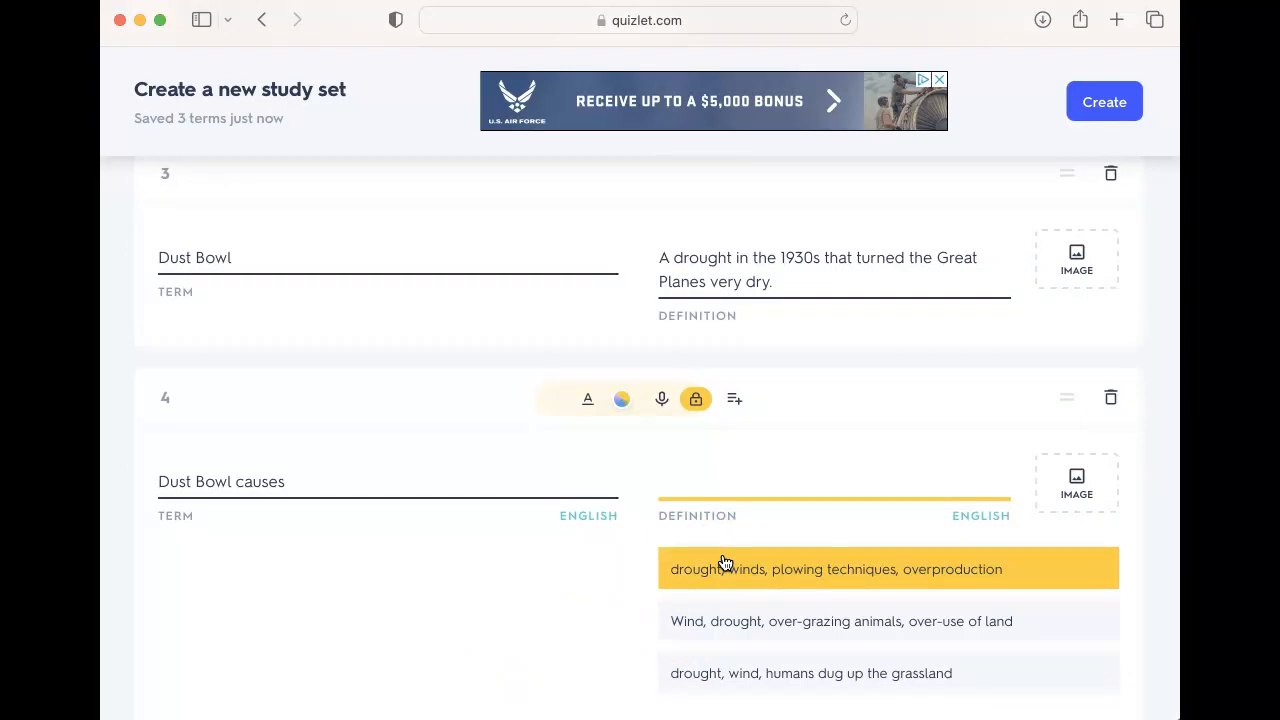
pyautogui.click(762, 684)
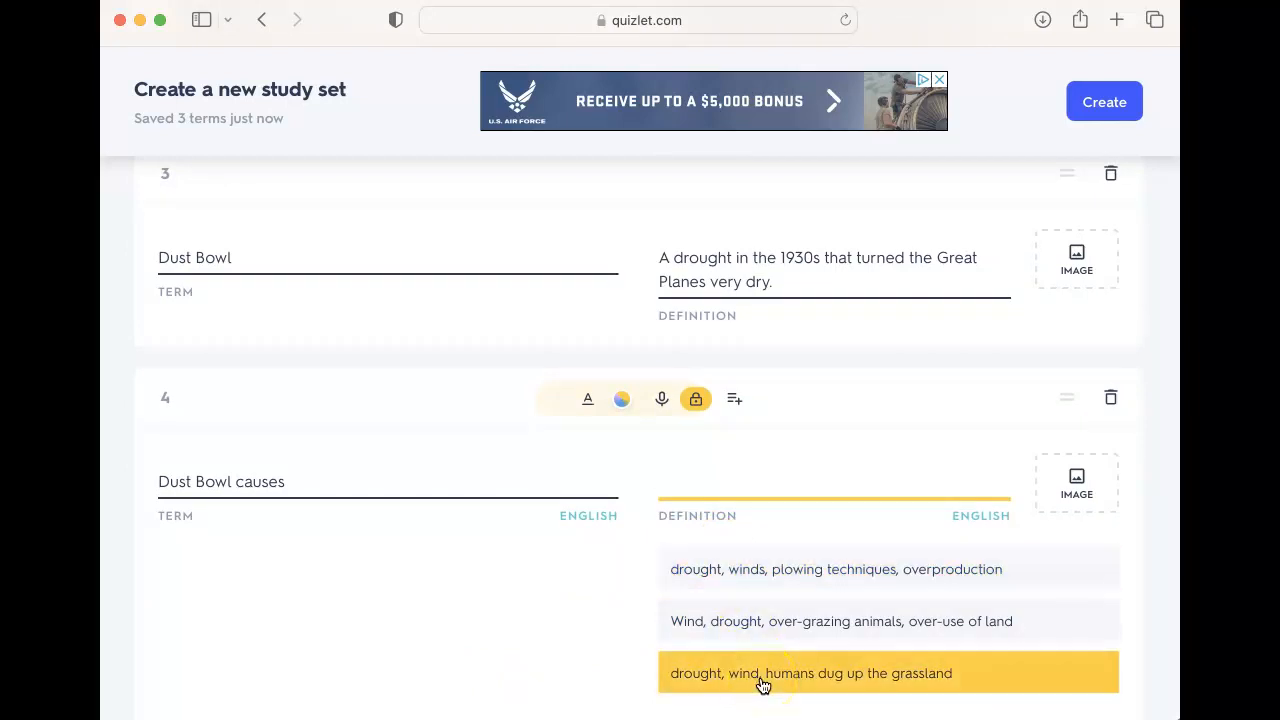
pyautogui.scroll(-2, 760, 674)
# Step: Fill card 5 with the term FDR and a suggested definition trimmed to "Roosevelt, the President of the United States during the Depression and WWII."
pyautogui.click(527, 592)
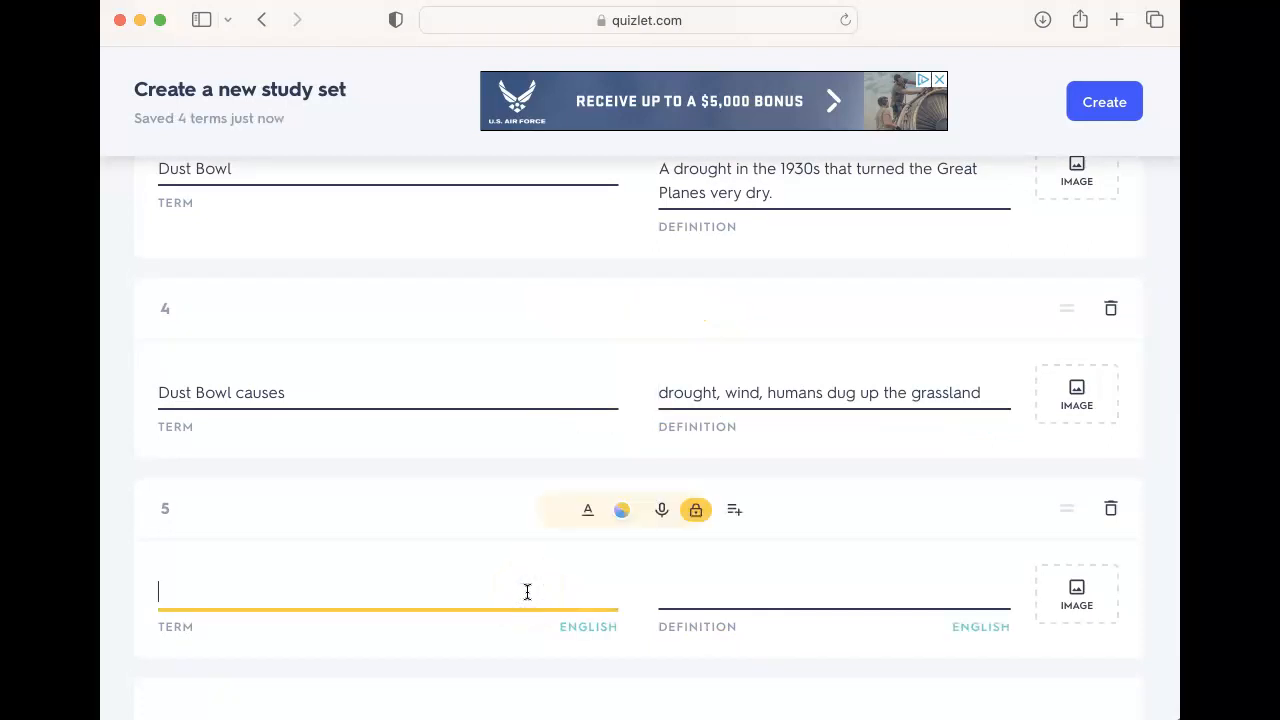
pyautogui.write('FDR')
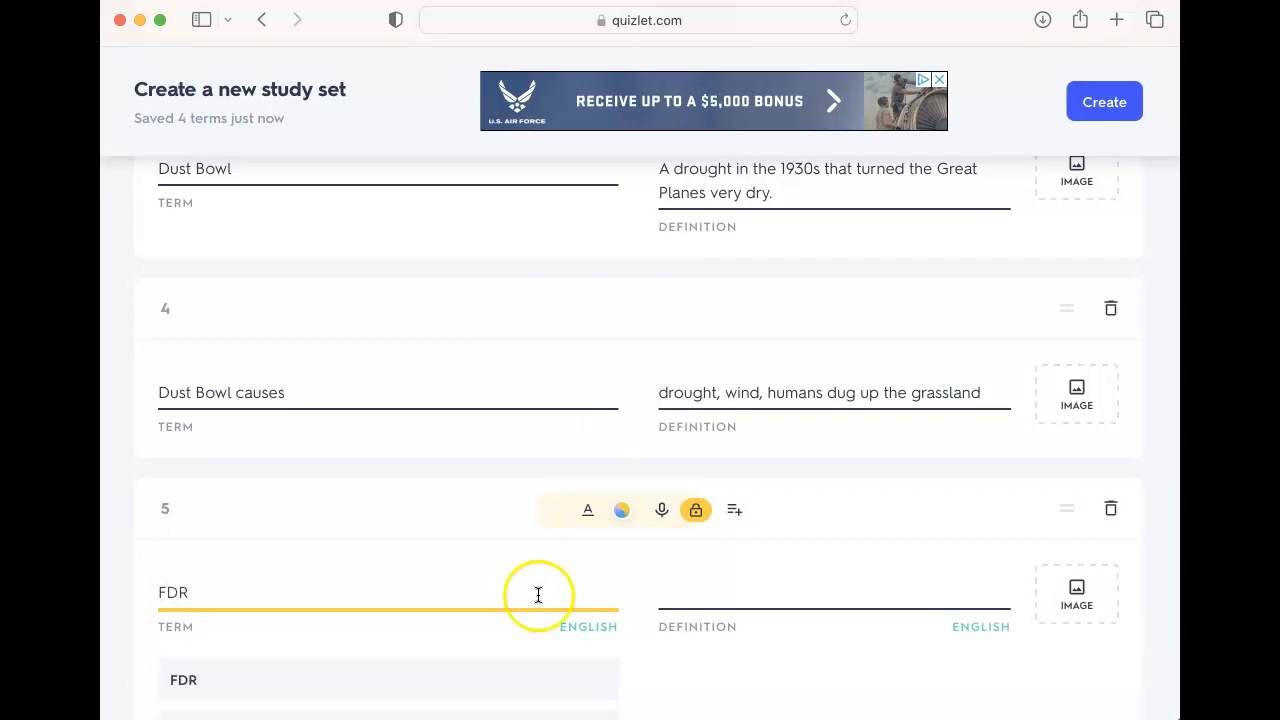
pyautogui.click(583, 670)
pyautogui.scroll(-3, 700, 620)
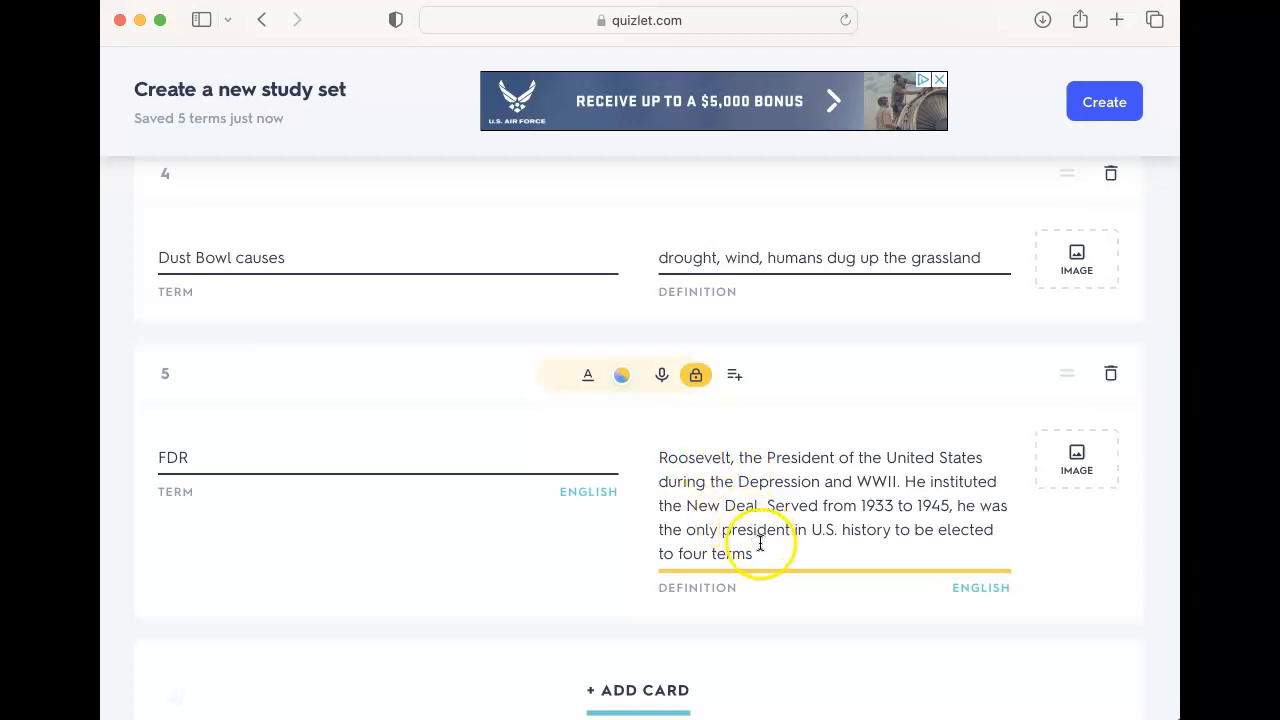
pyautogui.moveTo(757, 551); pyautogui.dragTo(905, 480)
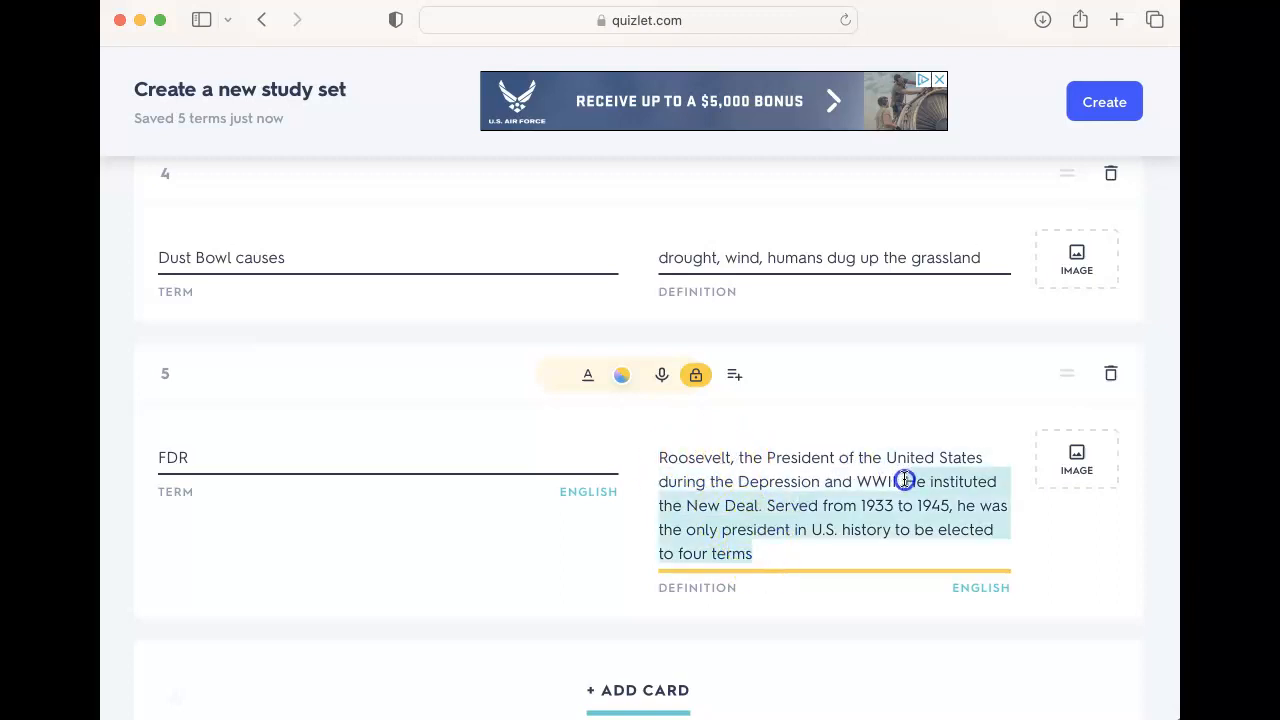
pyautogui.press('BackSpace')
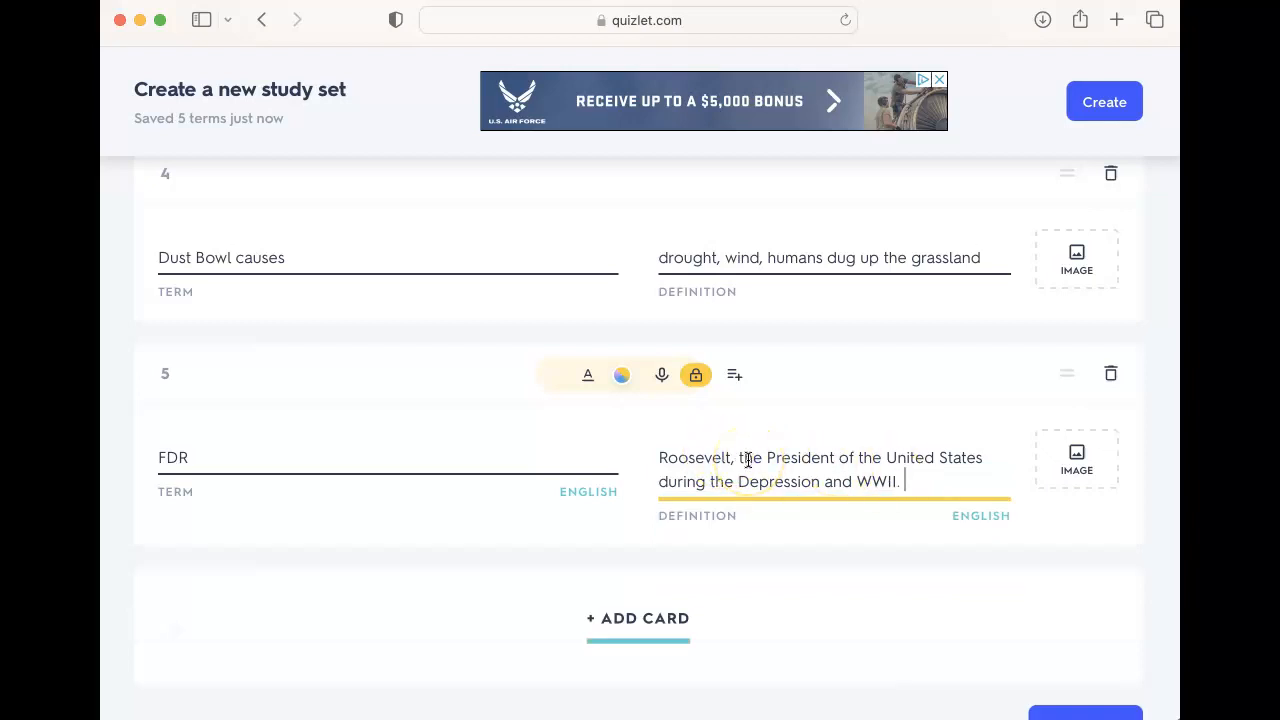
# Step: Create the study set
pyautogui.scroll(-2, 748, 460)
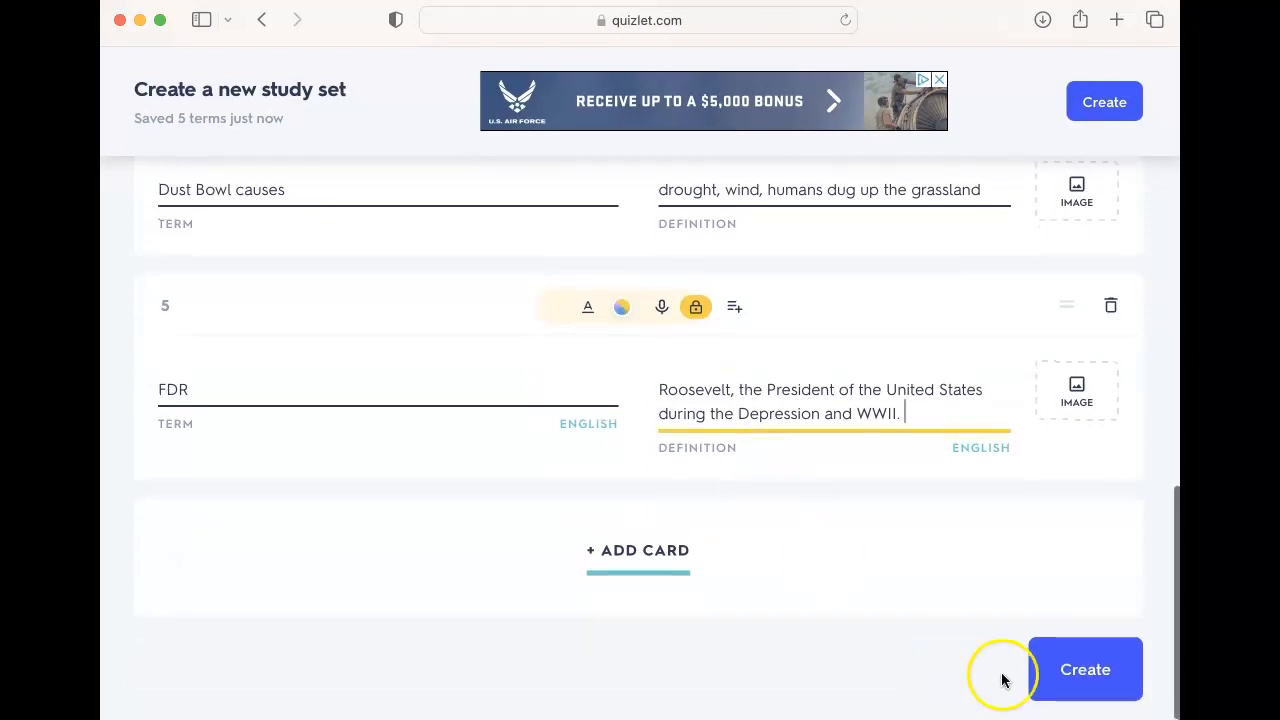
pyautogui.click(1056, 682)
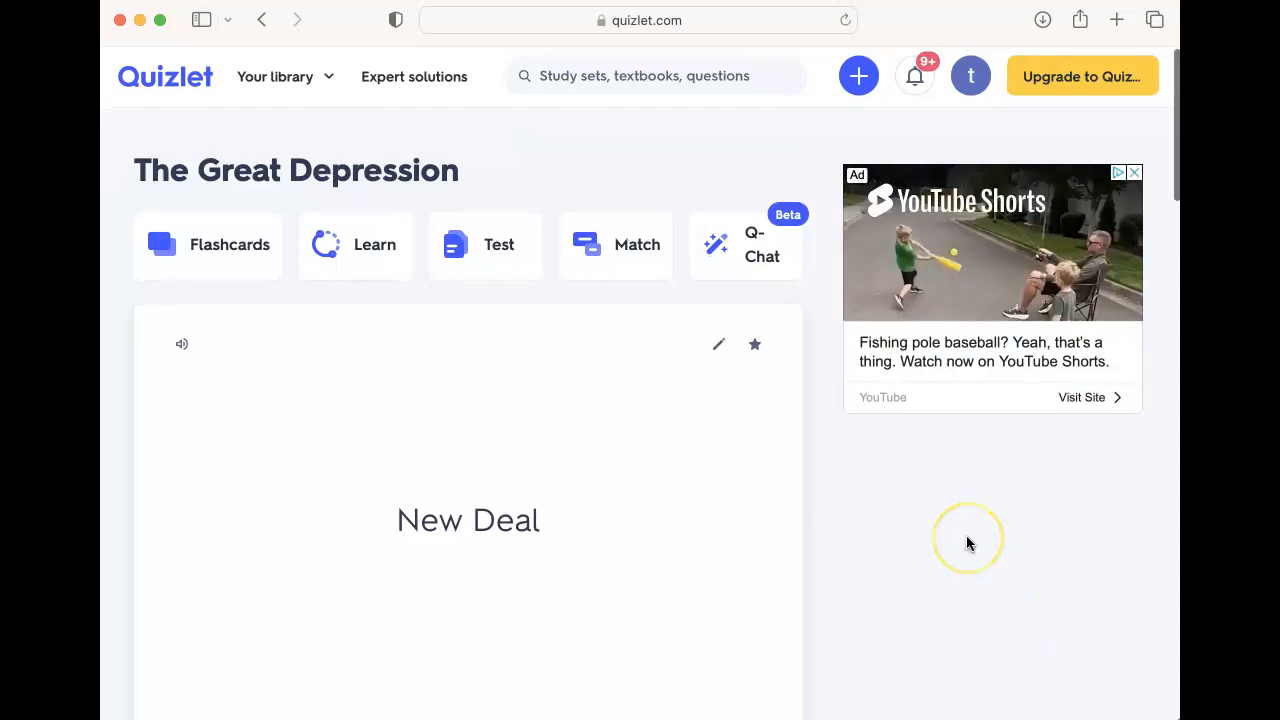
# Step: Flip through the first three flashcards, viewing each term and its definition
pyautogui.scroll(-3, 967, 543)
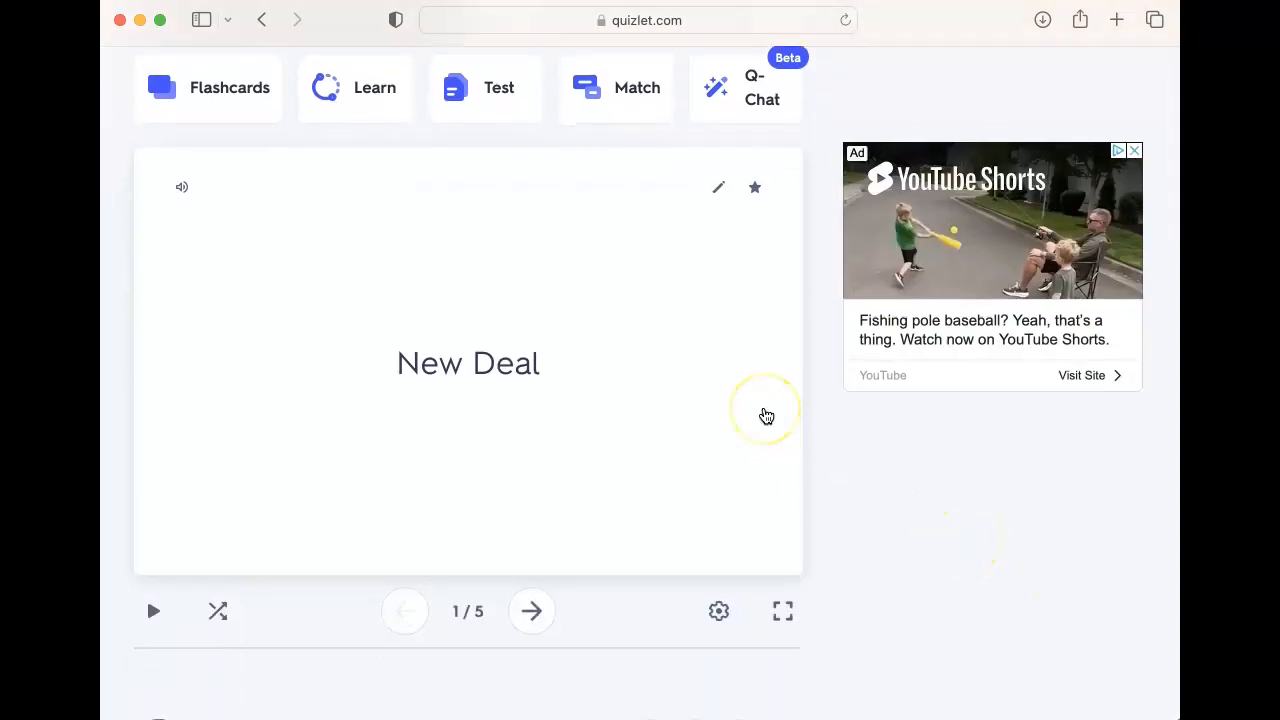
pyautogui.click(609, 428)
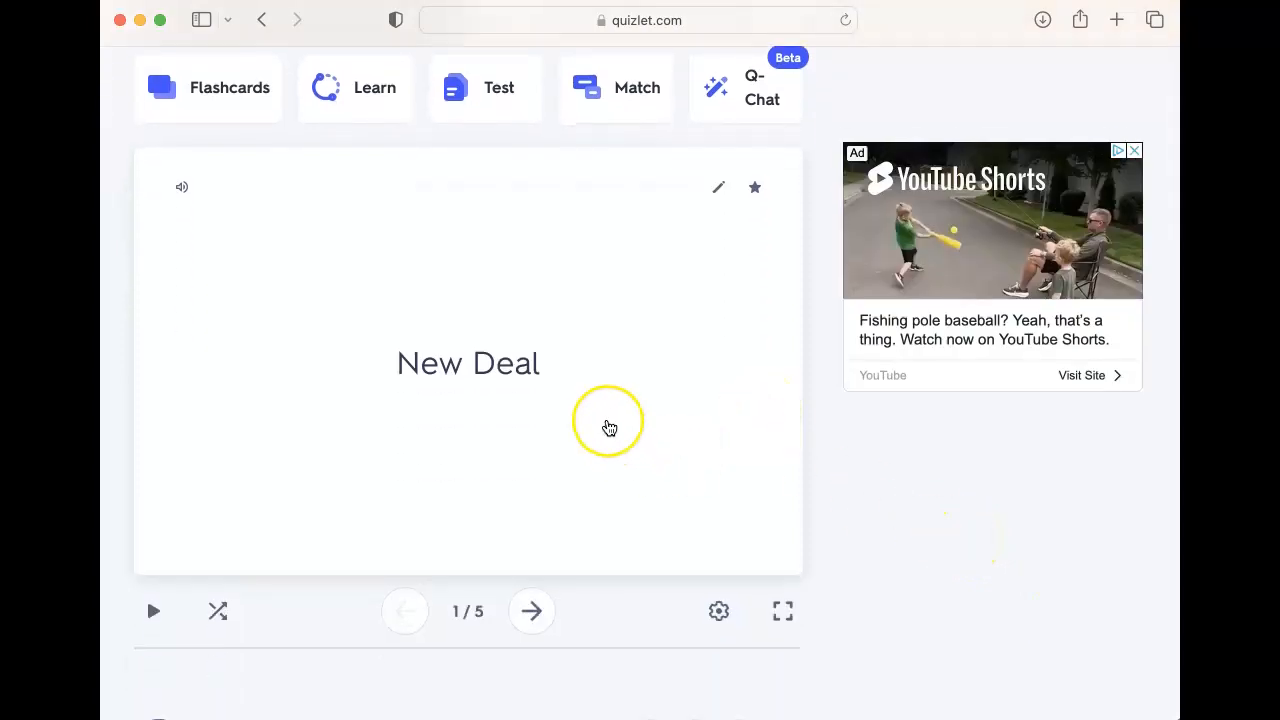
pyautogui.click(609, 428)
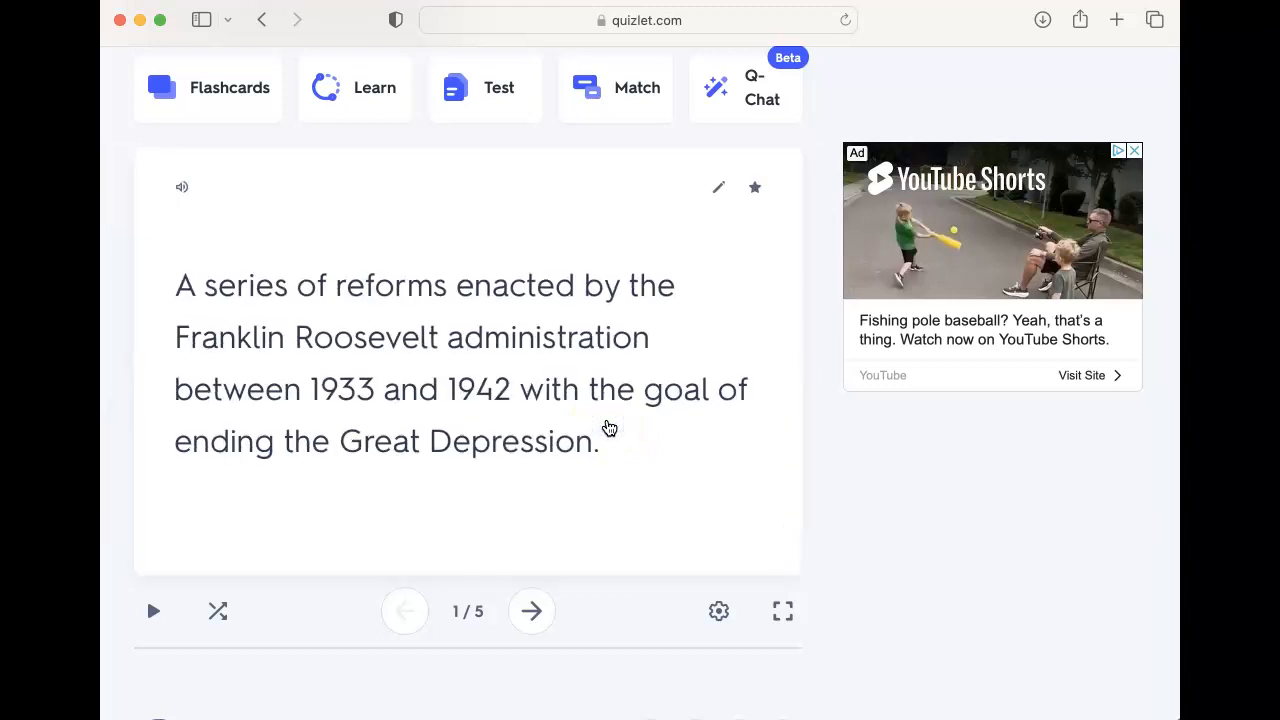
pyautogui.click(609, 428)
pyautogui.click(533, 607)
pyautogui.click(598, 434)
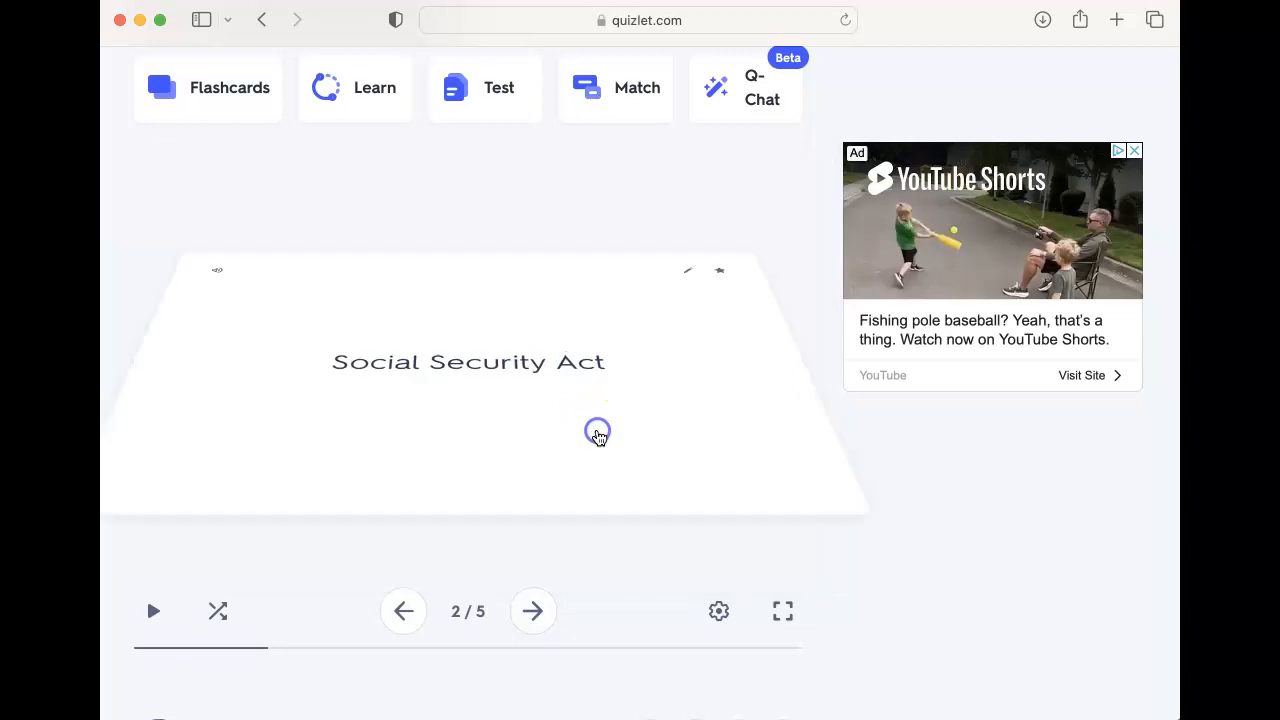
pyautogui.click(598, 434)
pyautogui.click(530, 612)
pyautogui.click(574, 463)
pyautogui.click(575, 465)
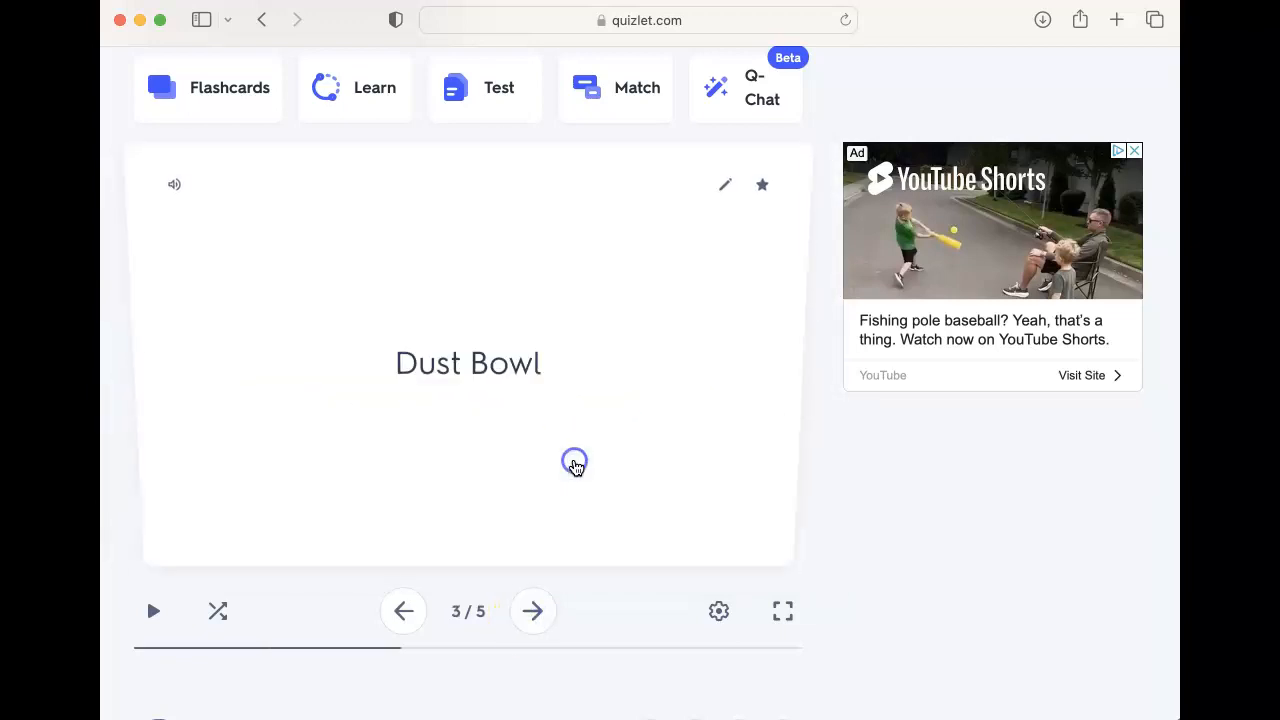
# Step: Open Learn mode and personalize it with the Memorize it all goal and I know some of it
pyautogui.scroll(2, 574, 466)
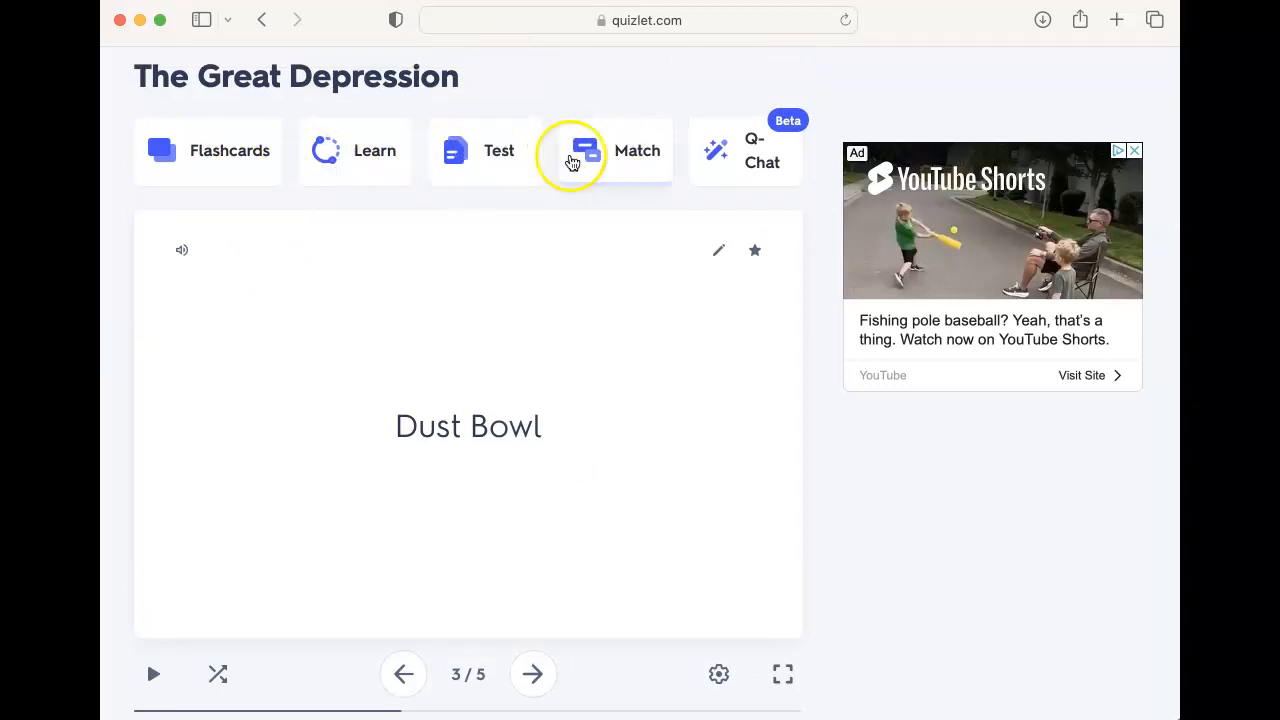
pyautogui.click(322, 177)
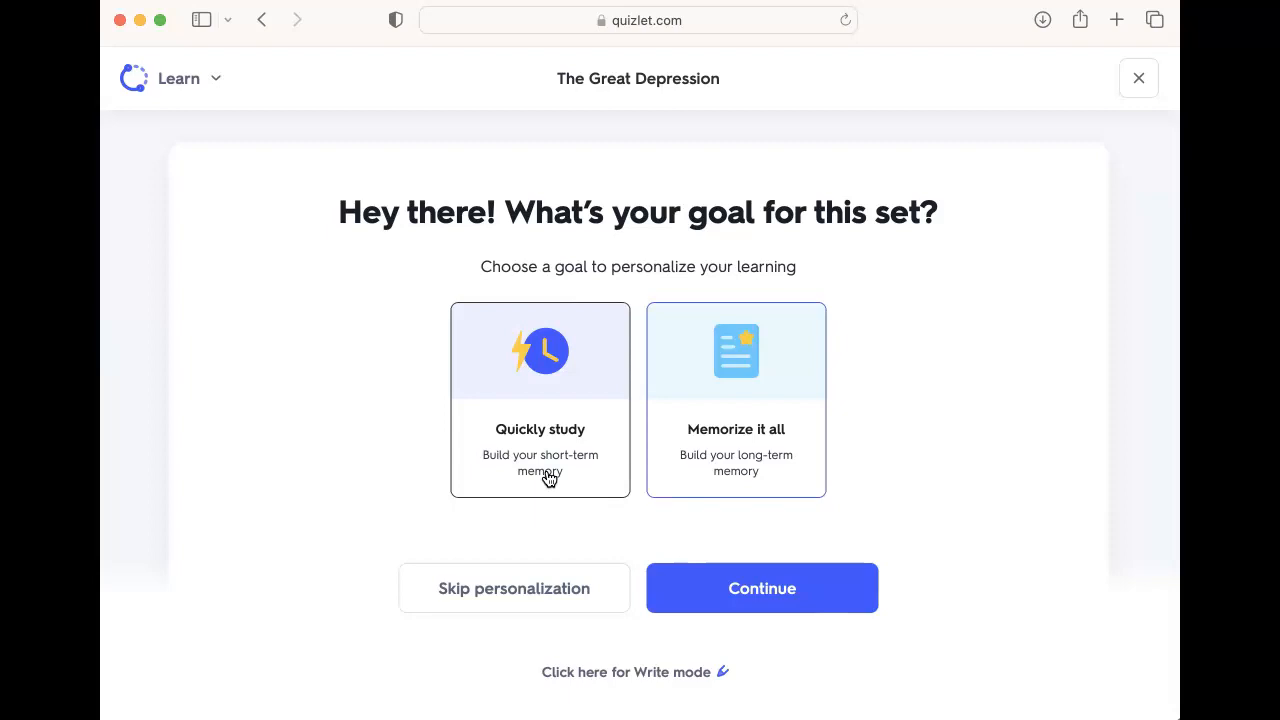
pyautogui.click(674, 480)
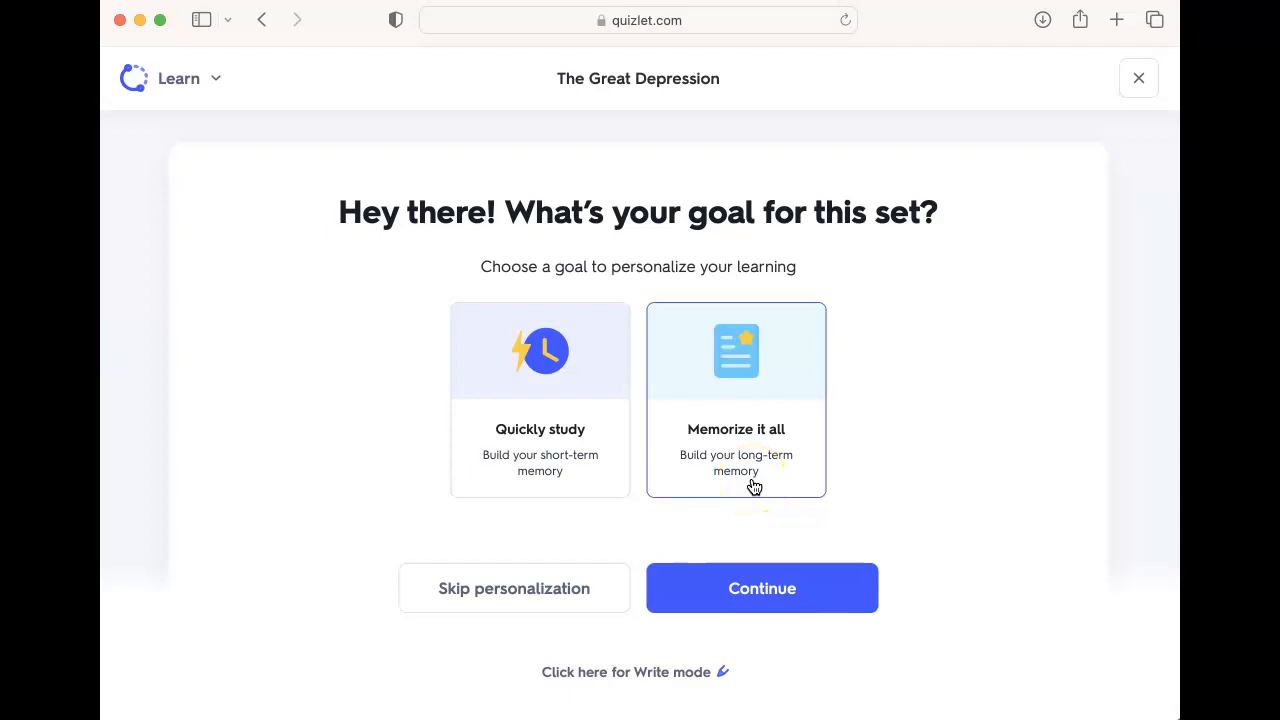
pyautogui.click(766, 575)
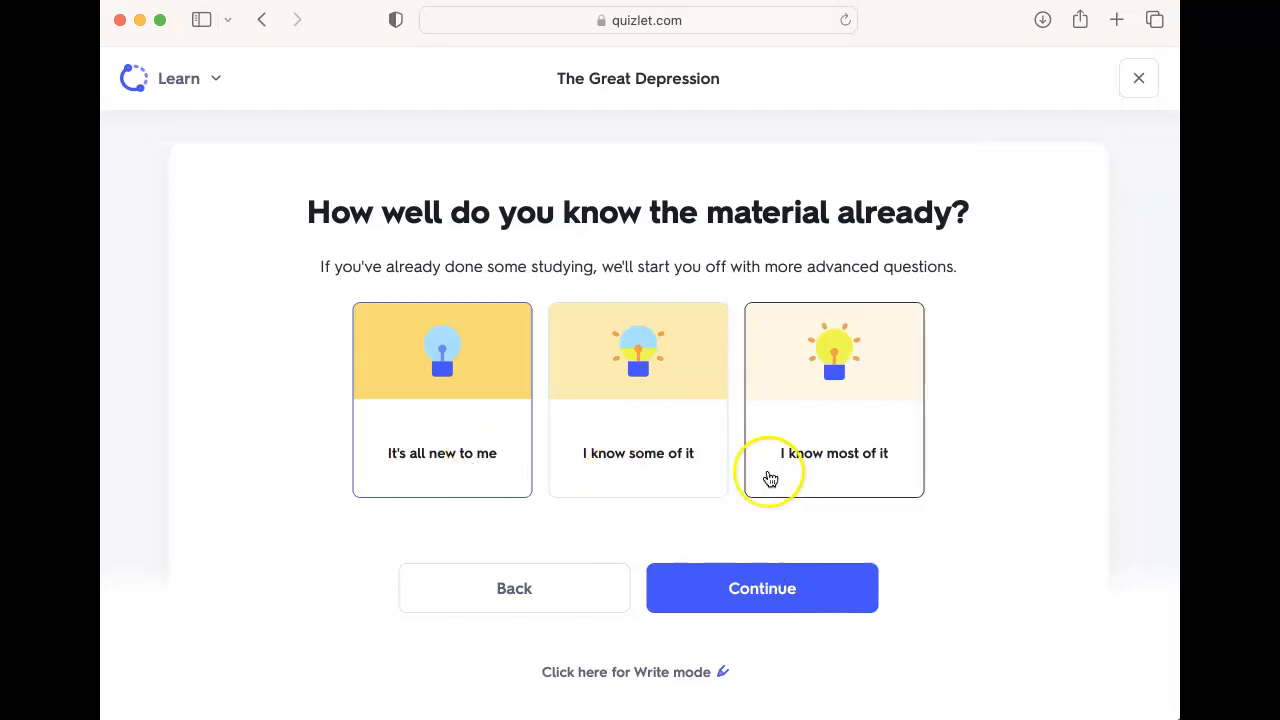
pyautogui.click(645, 497)
pyautogui.click(747, 600)
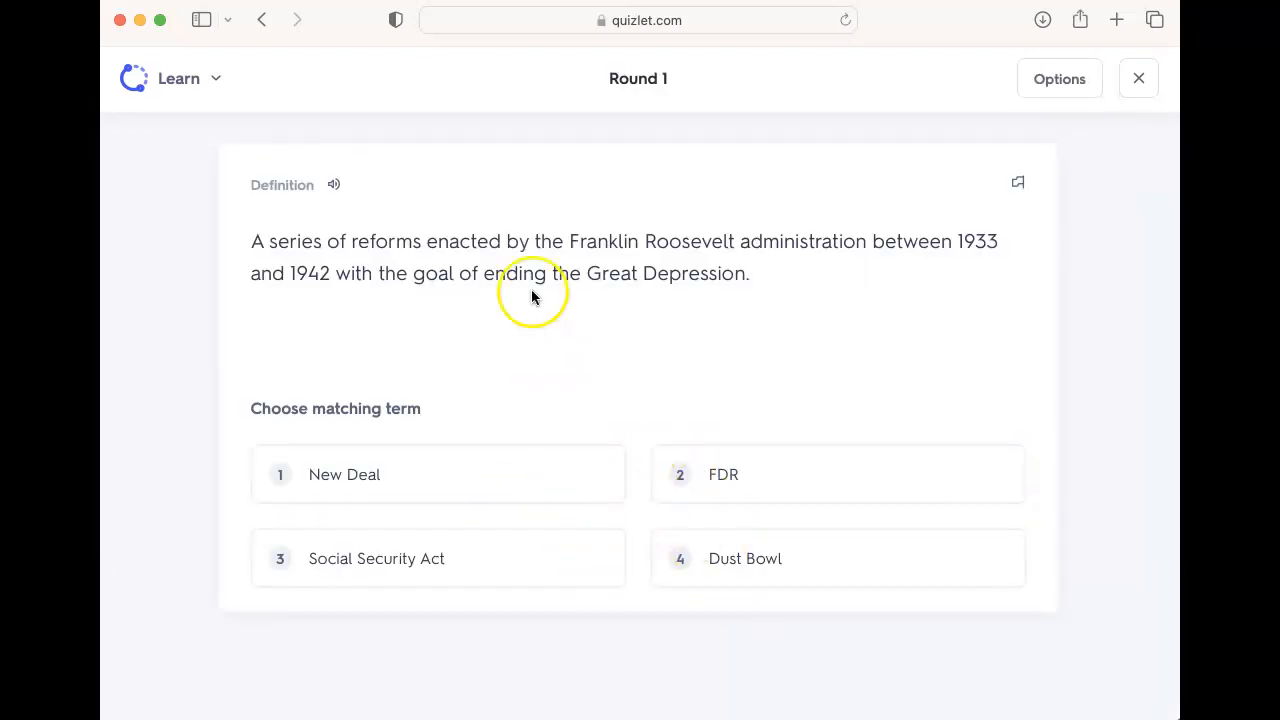
# Step: Answer the first three Learn questions by choosing the matching terms, then exit Learn mode
pyautogui.click(460, 563)
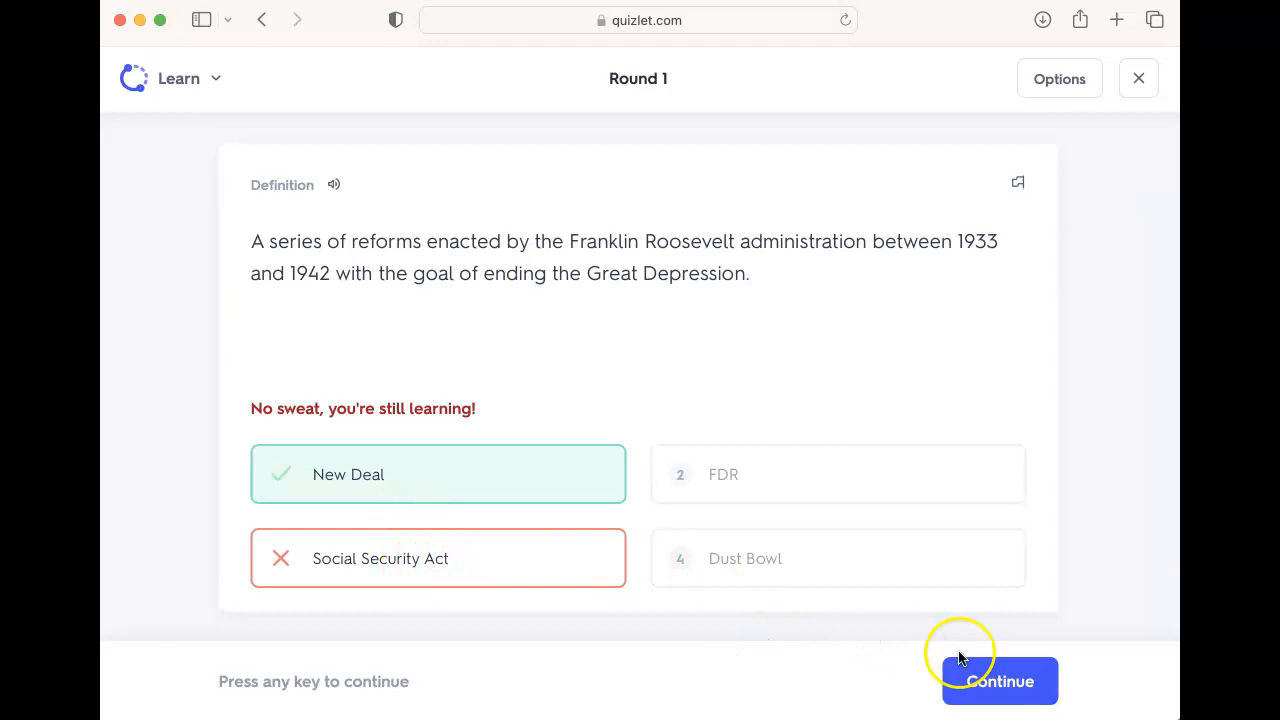
pyautogui.click(980, 677)
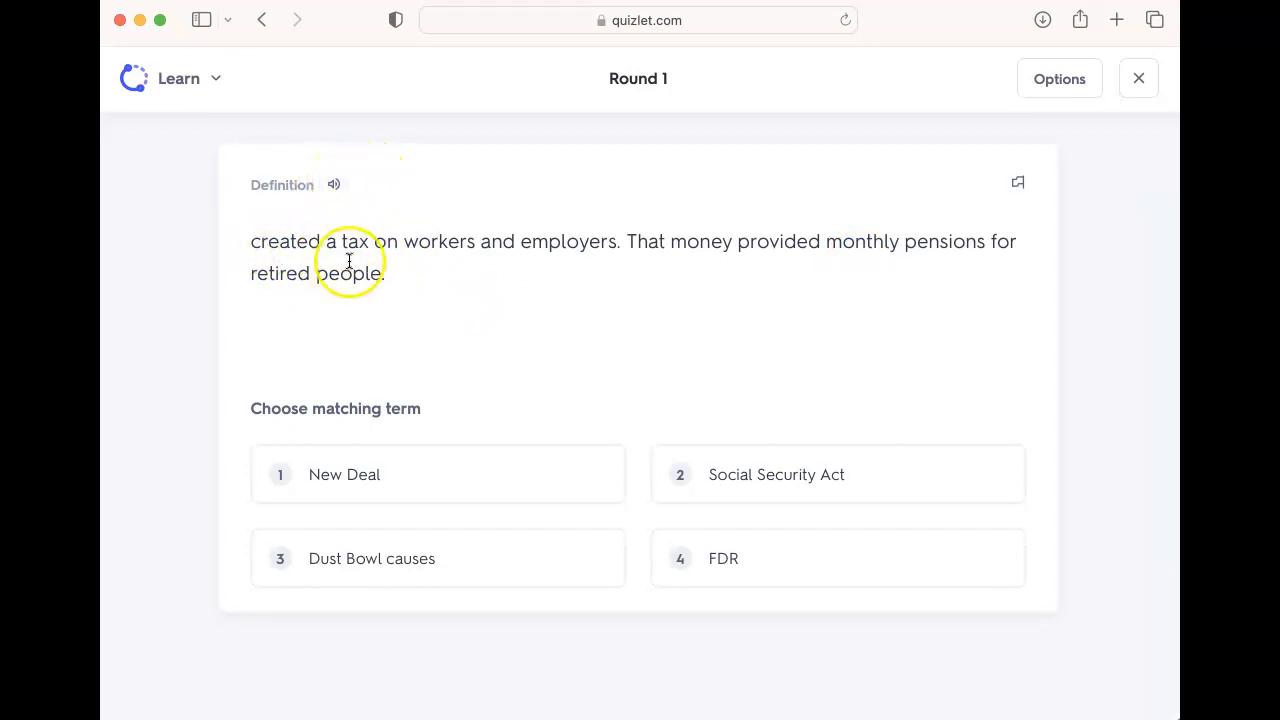
pyautogui.click(737, 471)
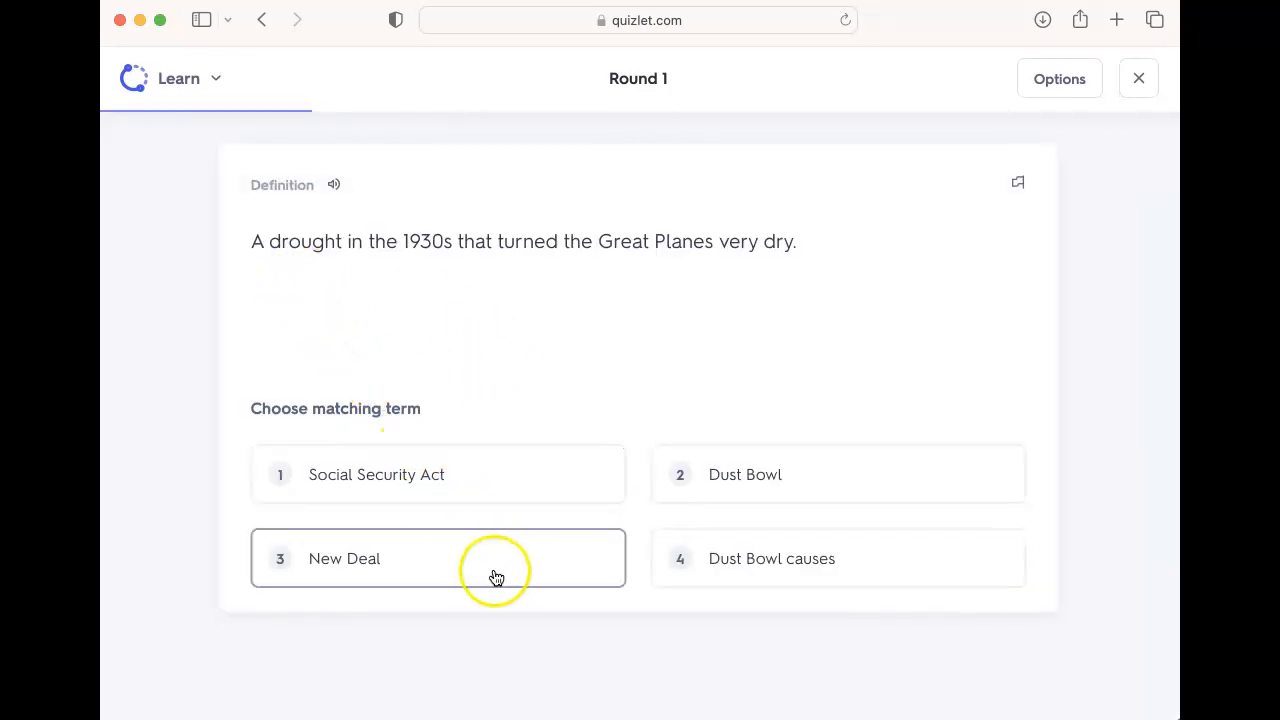
pyautogui.click(766, 494)
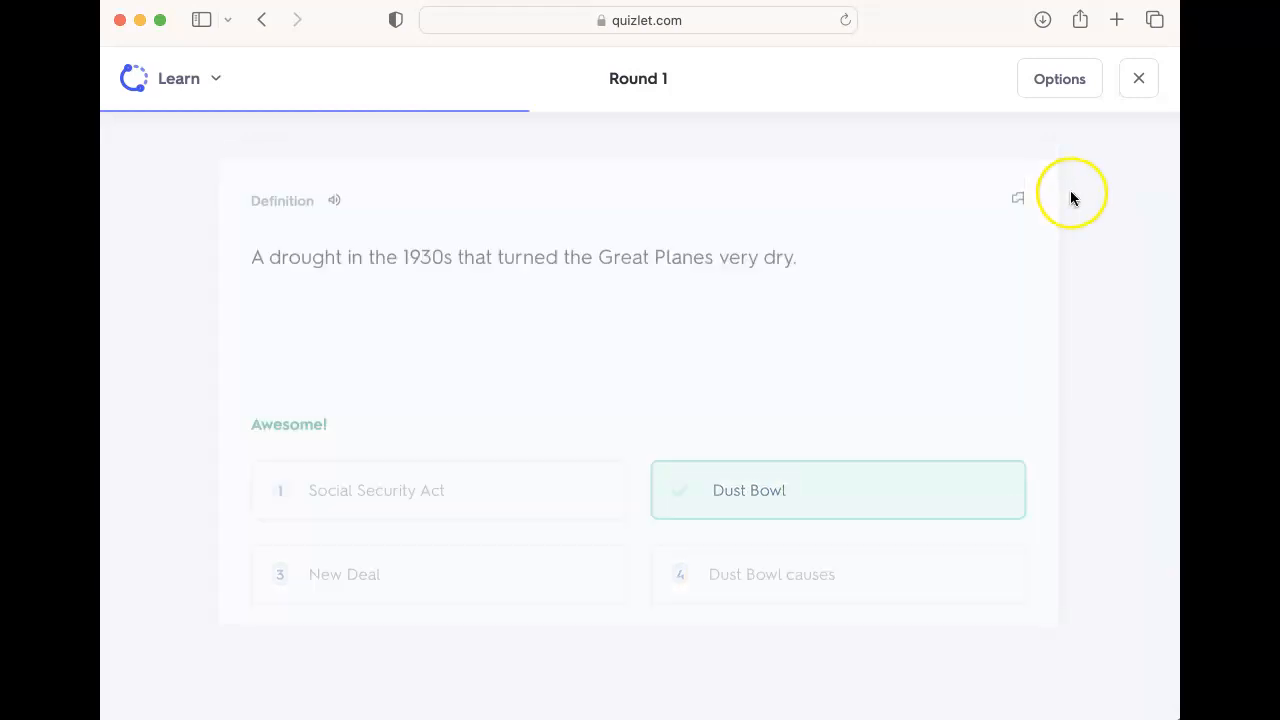
pyautogui.click(1138, 84)
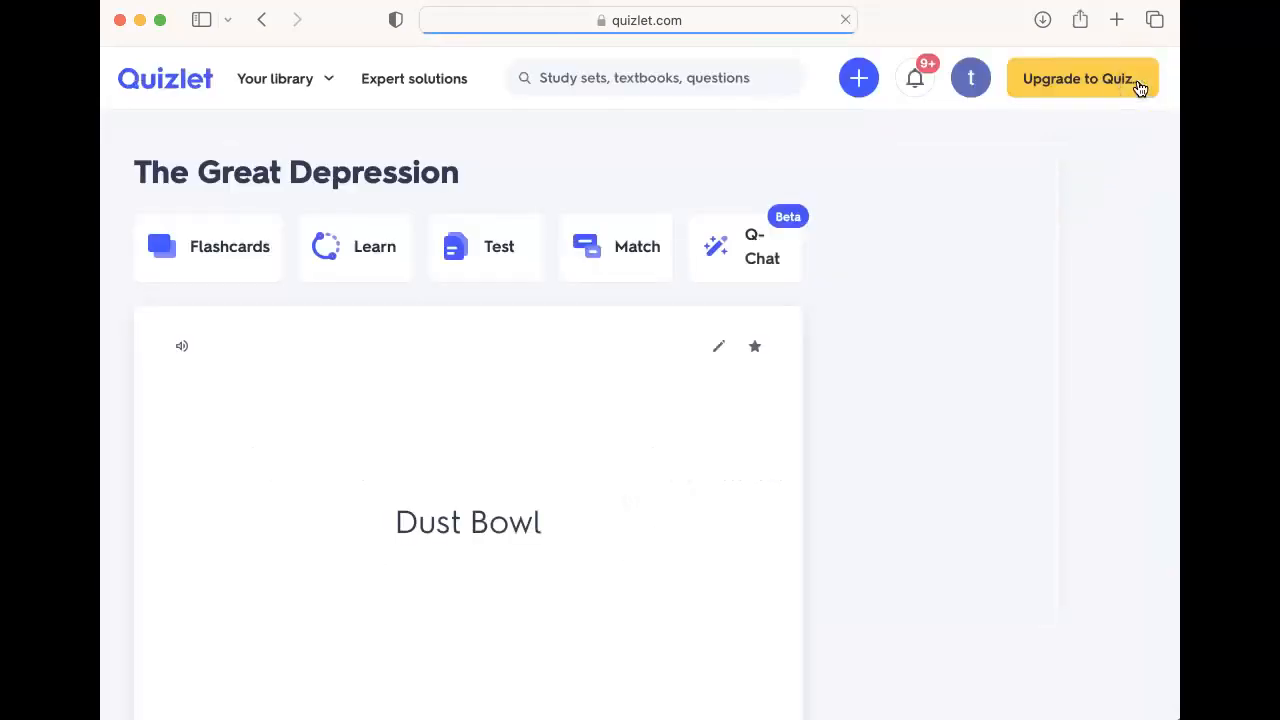
# Step: Open Test mode and start a 3-question test with True/False questions turned off
pyautogui.click(523, 258)
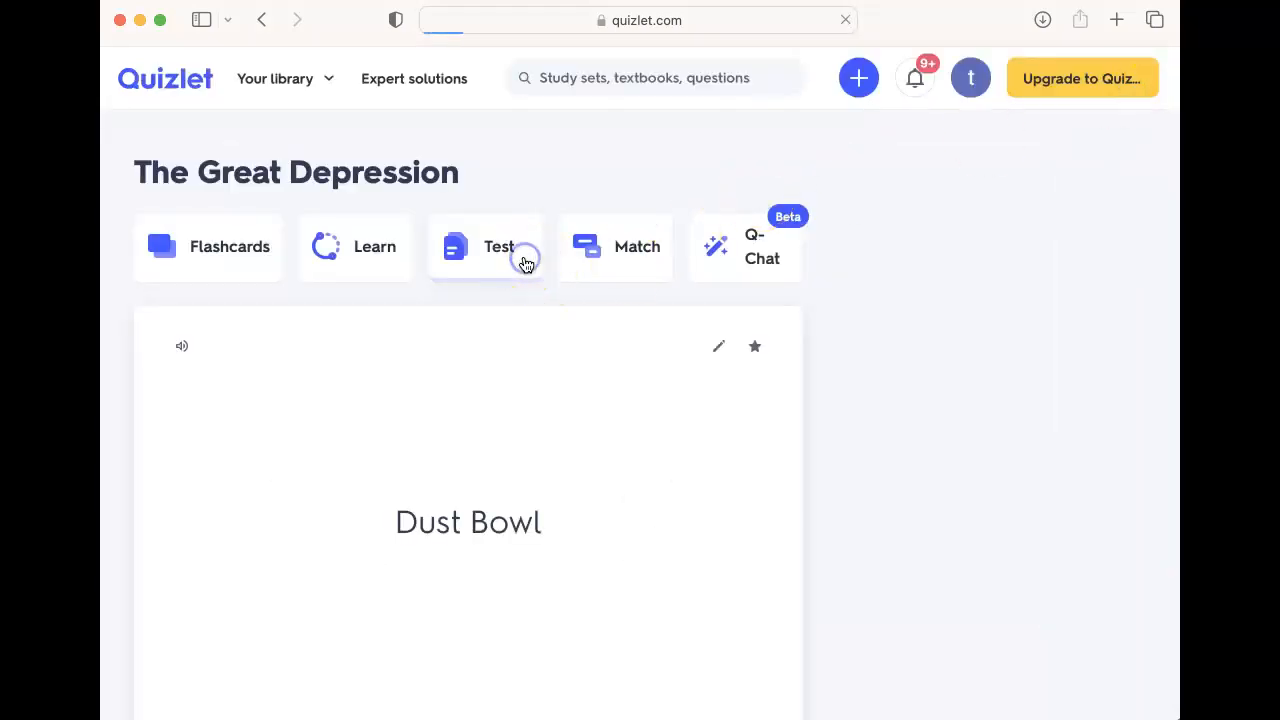
pyautogui.click(566, 622)
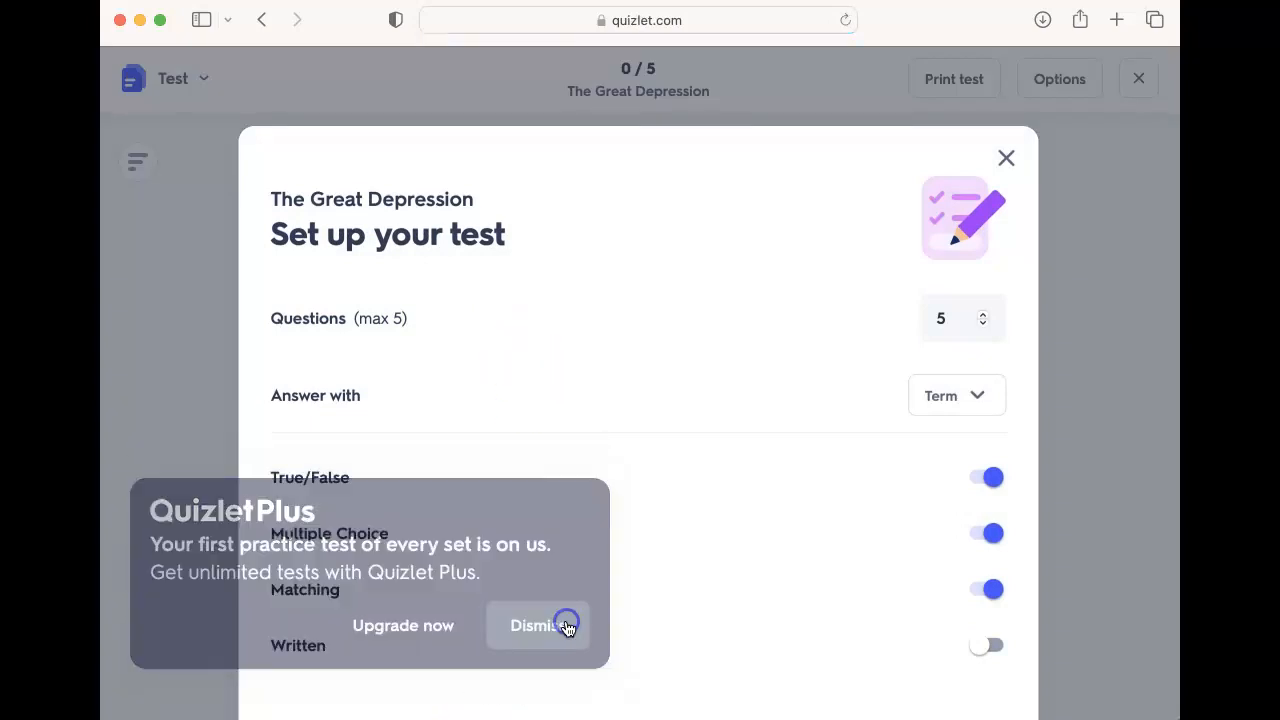
pyautogui.click(960, 322)
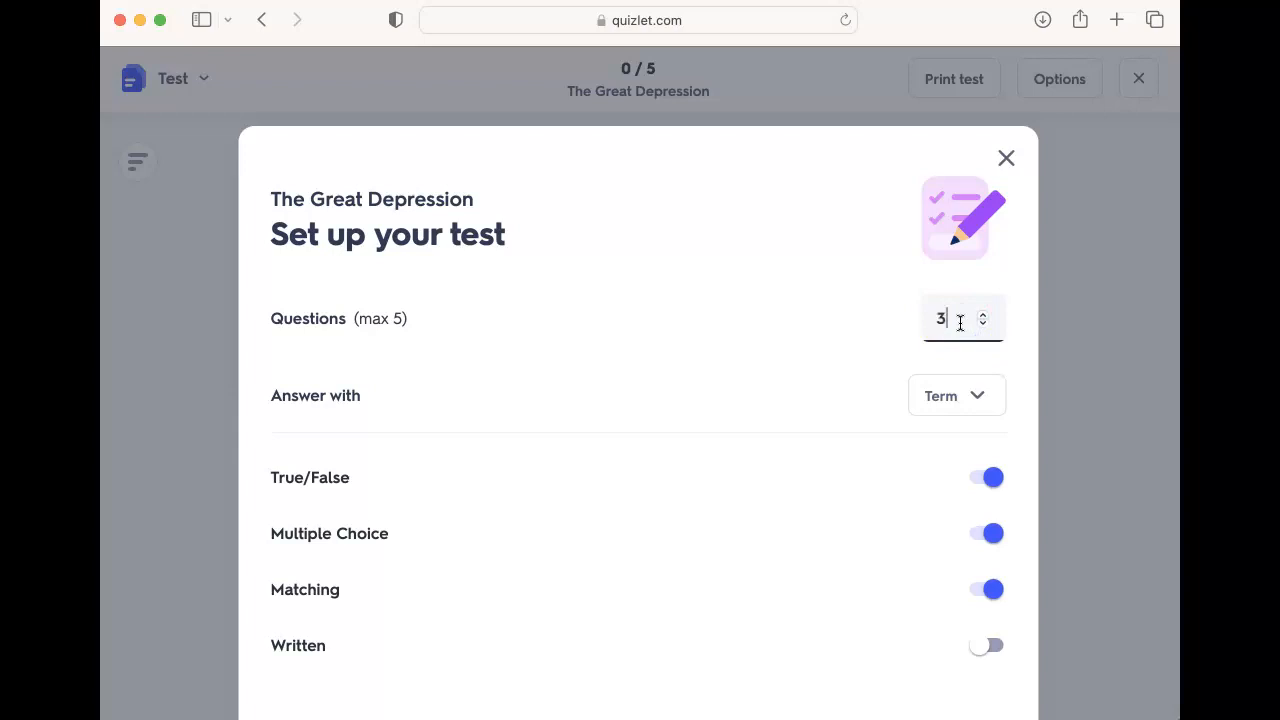
pyautogui.scroll(-2, 960, 520)
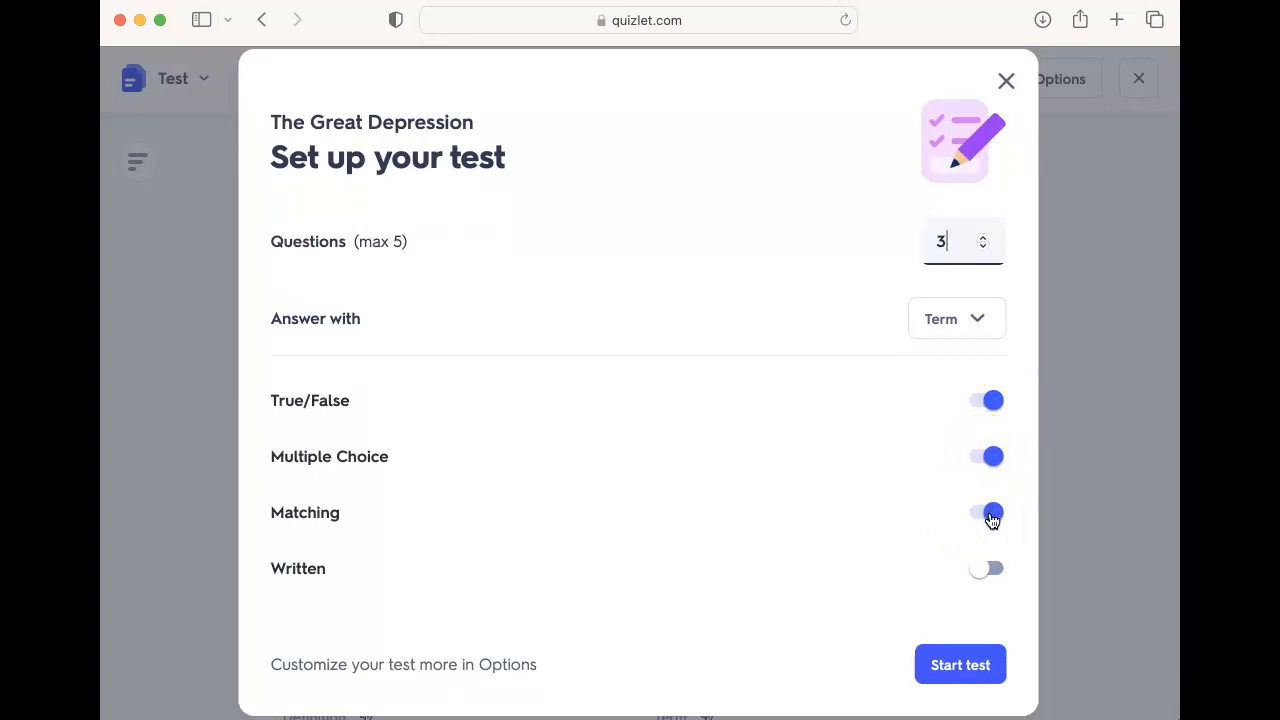
pyautogui.click(993, 405)
pyautogui.click(981, 670)
# Step: Turn True/False questions back on in the test options and create a new test
pyautogui.click(914, 517)
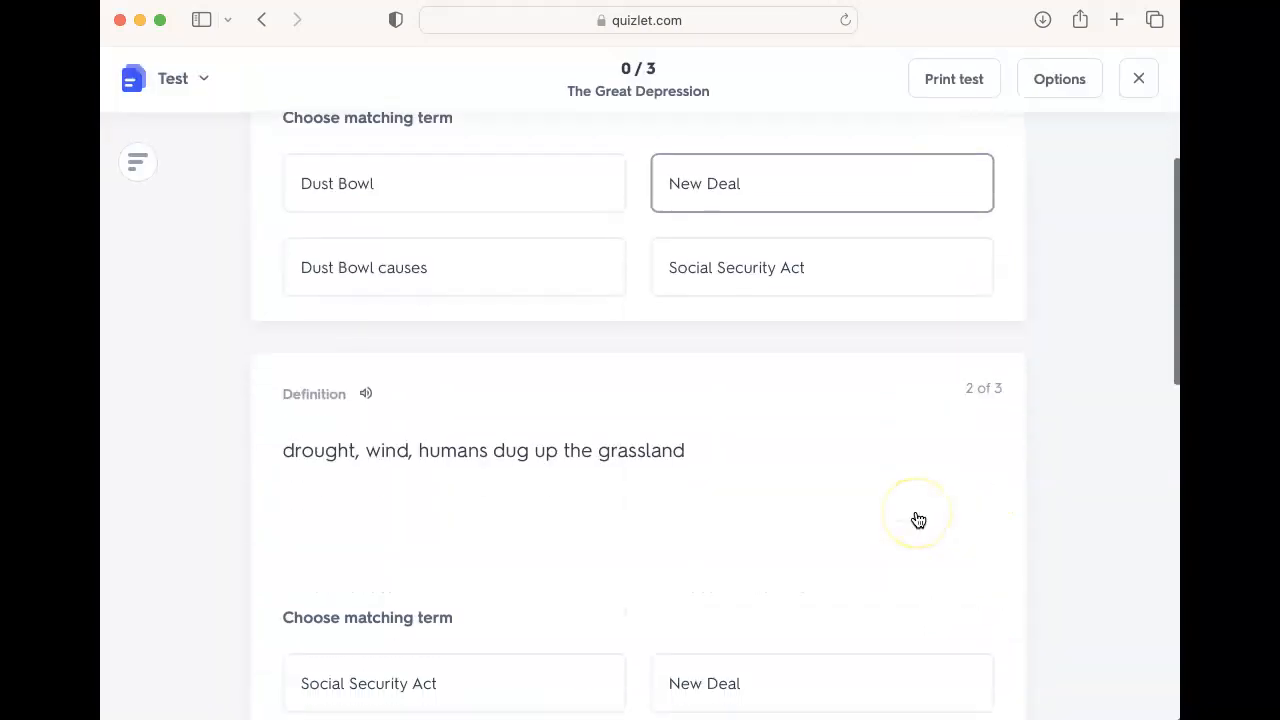
pyautogui.click(914, 520)
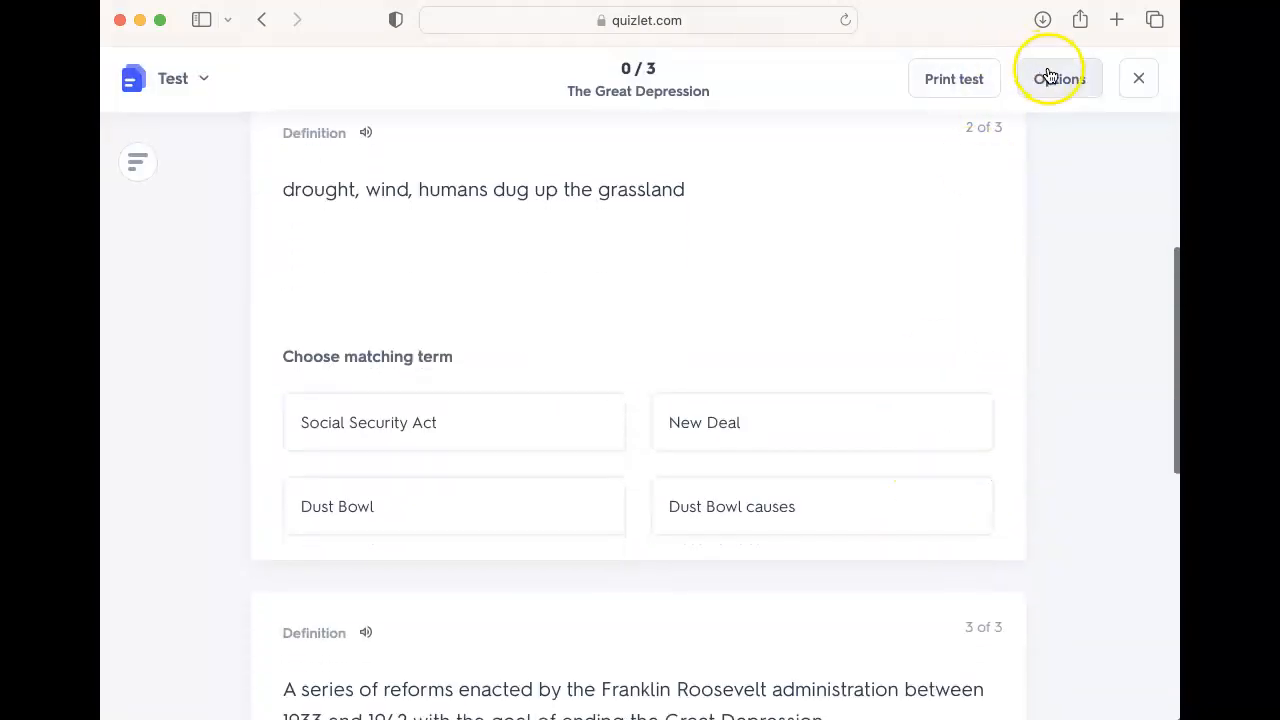
pyautogui.click(1049, 78)
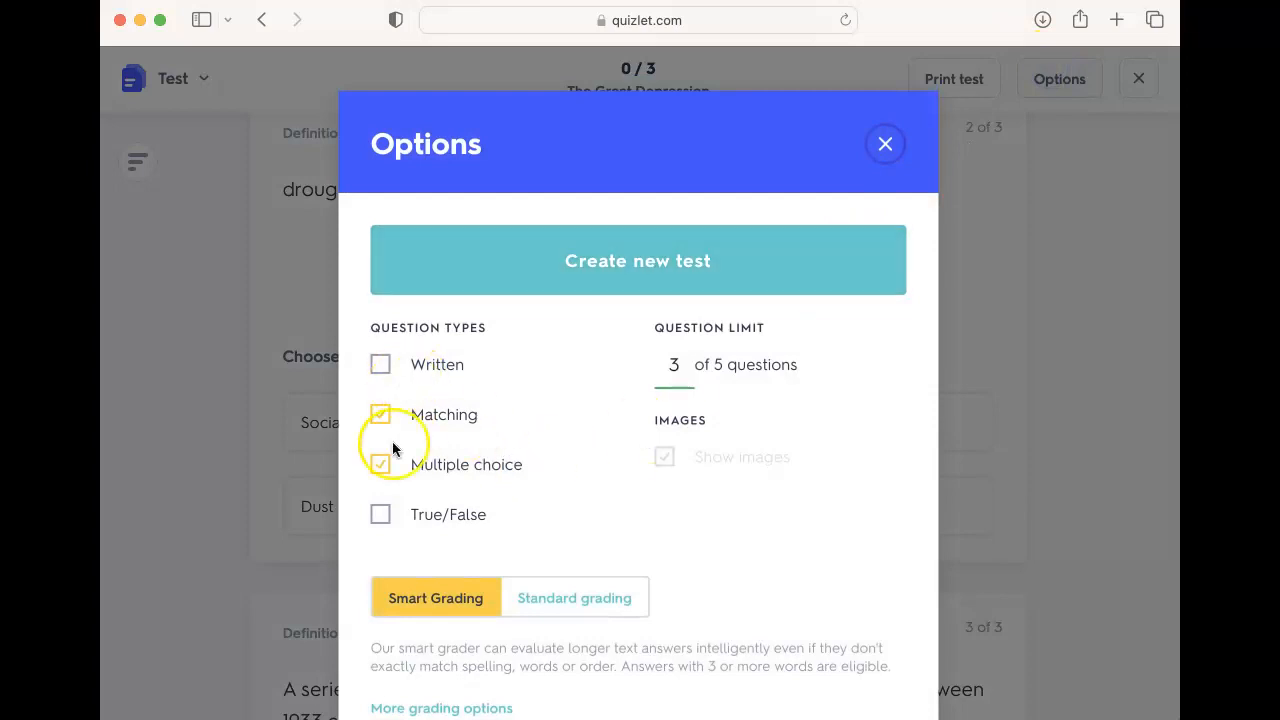
pyautogui.click(391, 517)
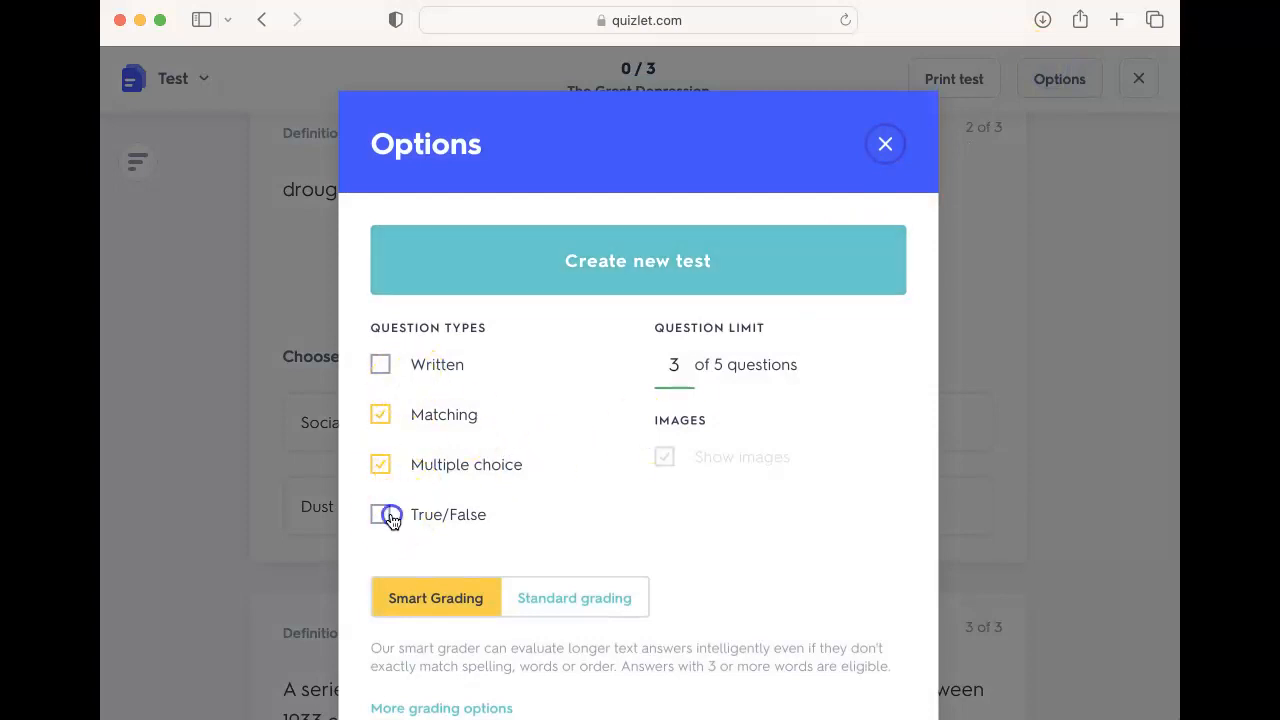
pyautogui.click(843, 292)
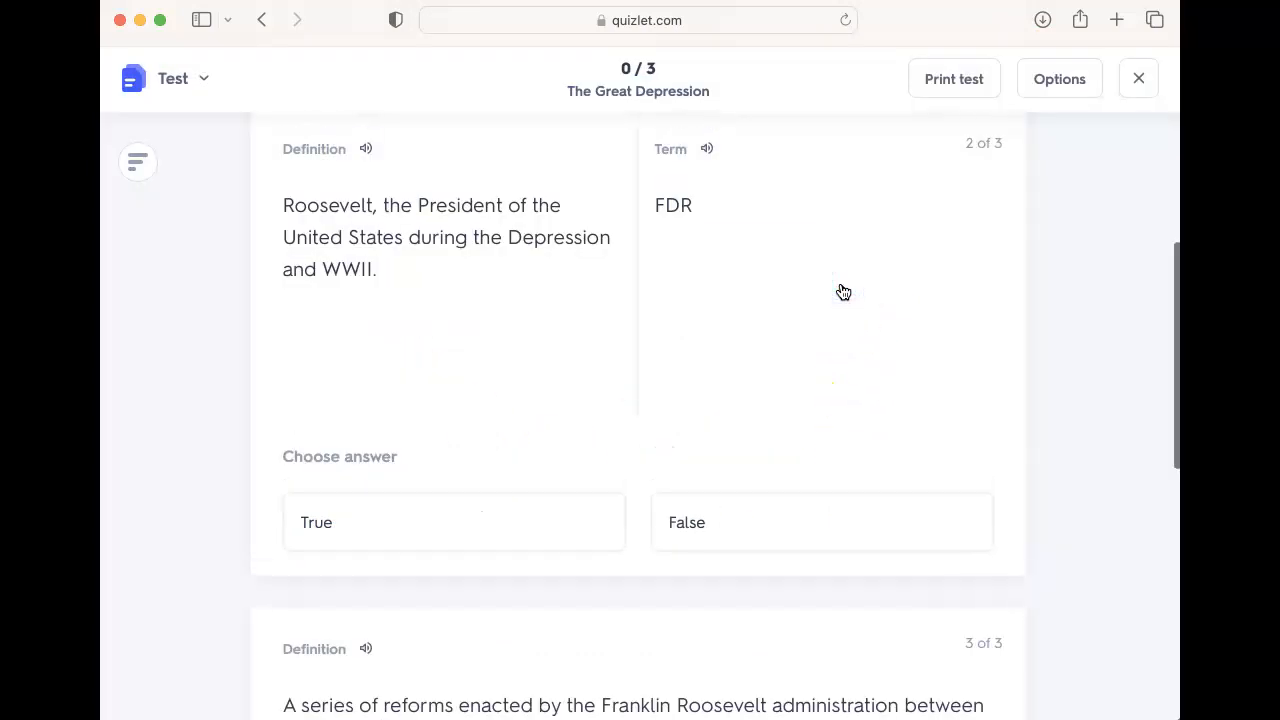
# Step: Scroll through the new test's questions
pyautogui.scroll(5, 543, 521)
pyautogui.scroll(-10, 542, 526)
pyautogui.scroll(5, 543, 523)
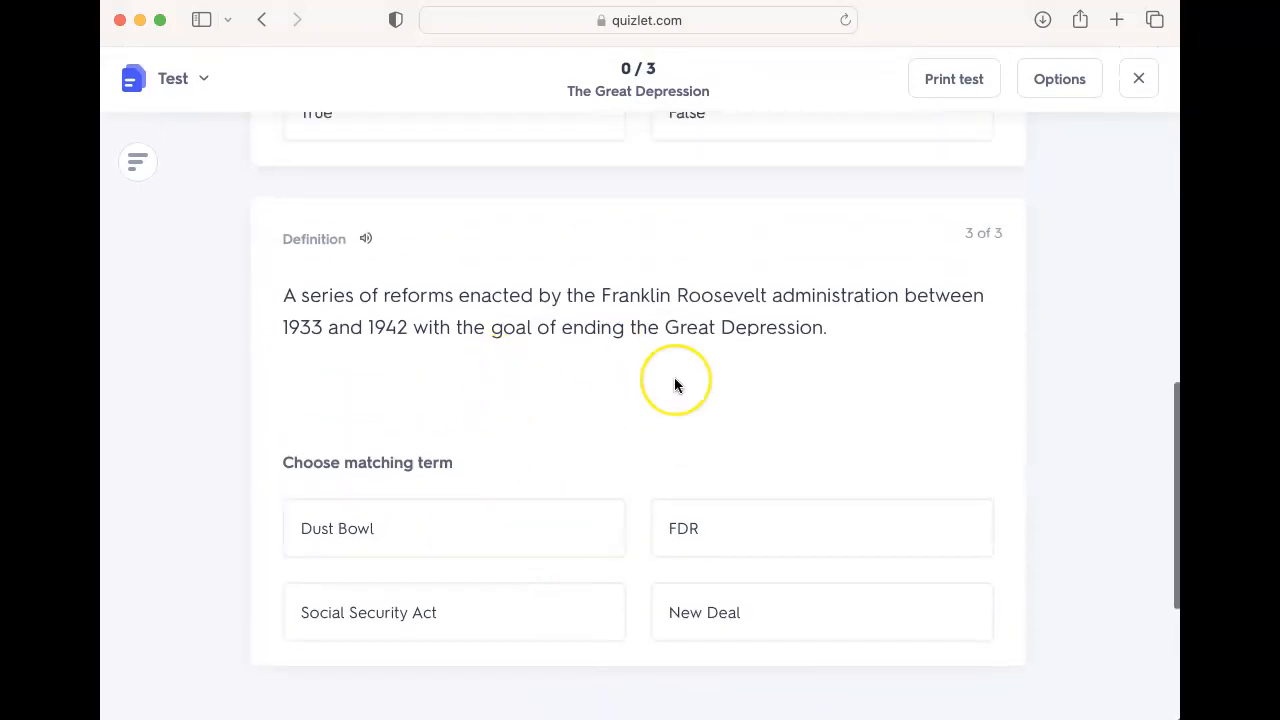
pyautogui.scroll(3, 674, 377)
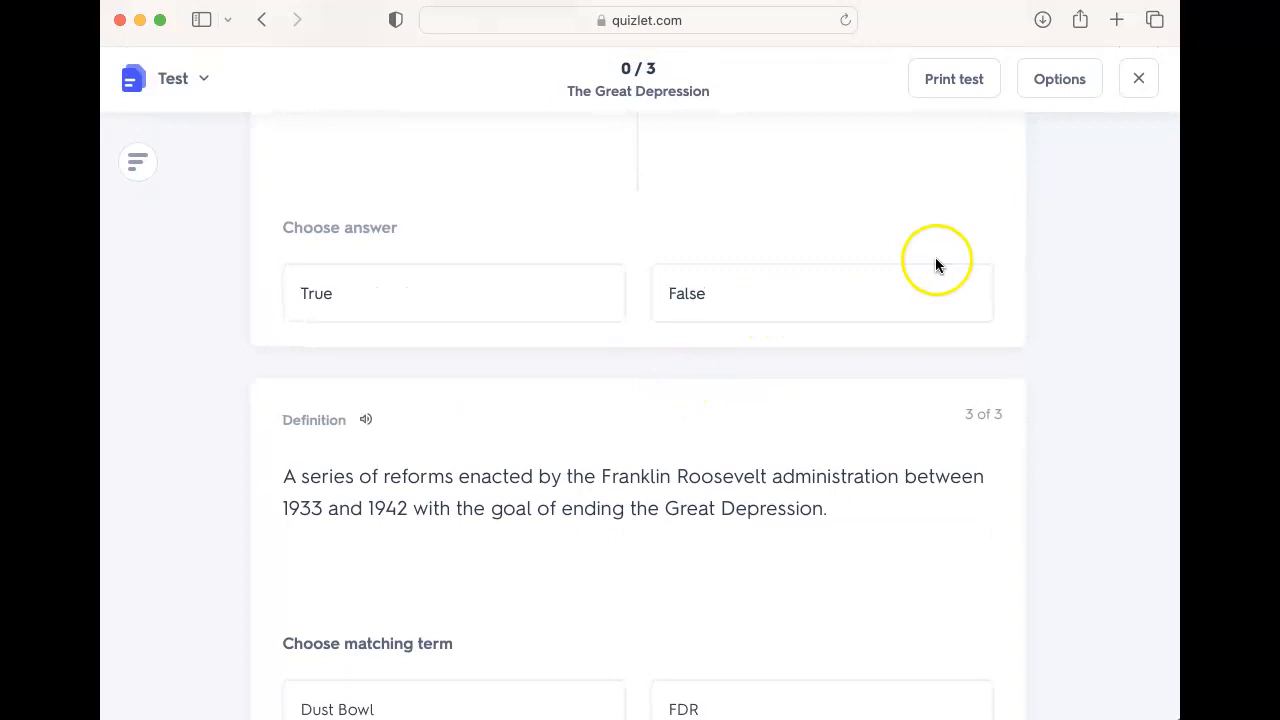
# Step: Leave the test and open Match mode
pyautogui.click(1138, 84)
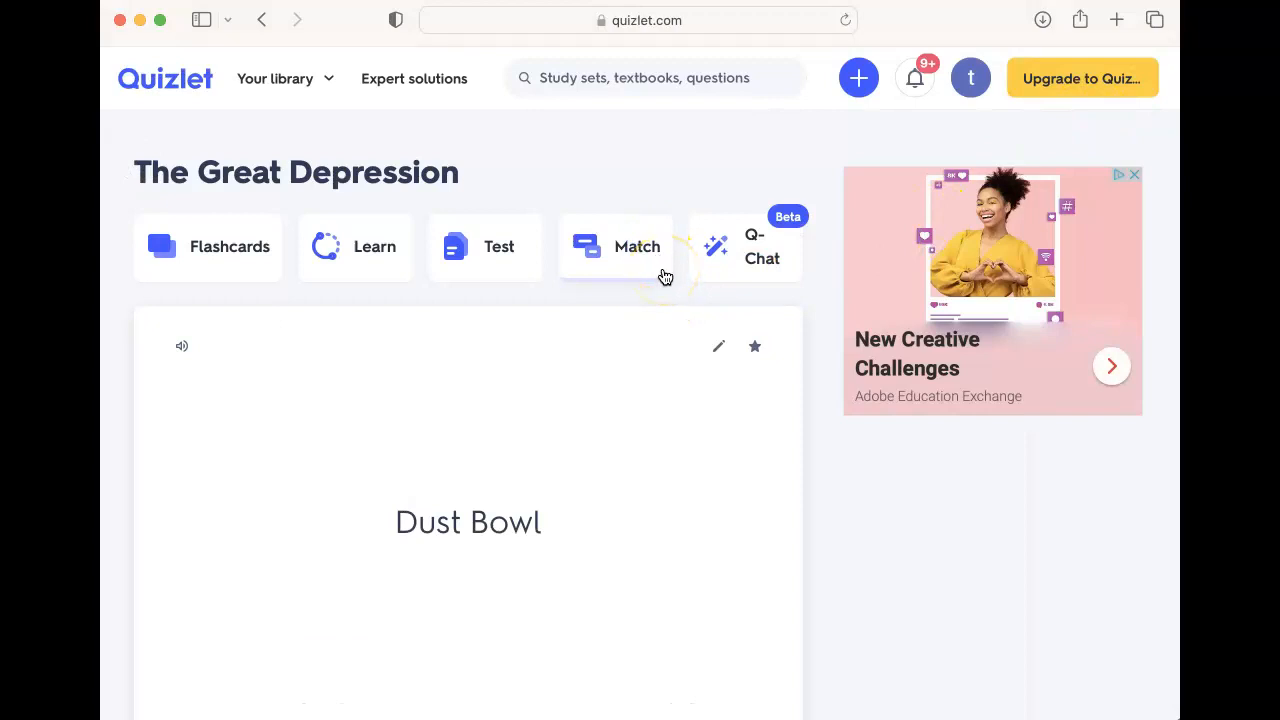
pyautogui.click(662, 252)
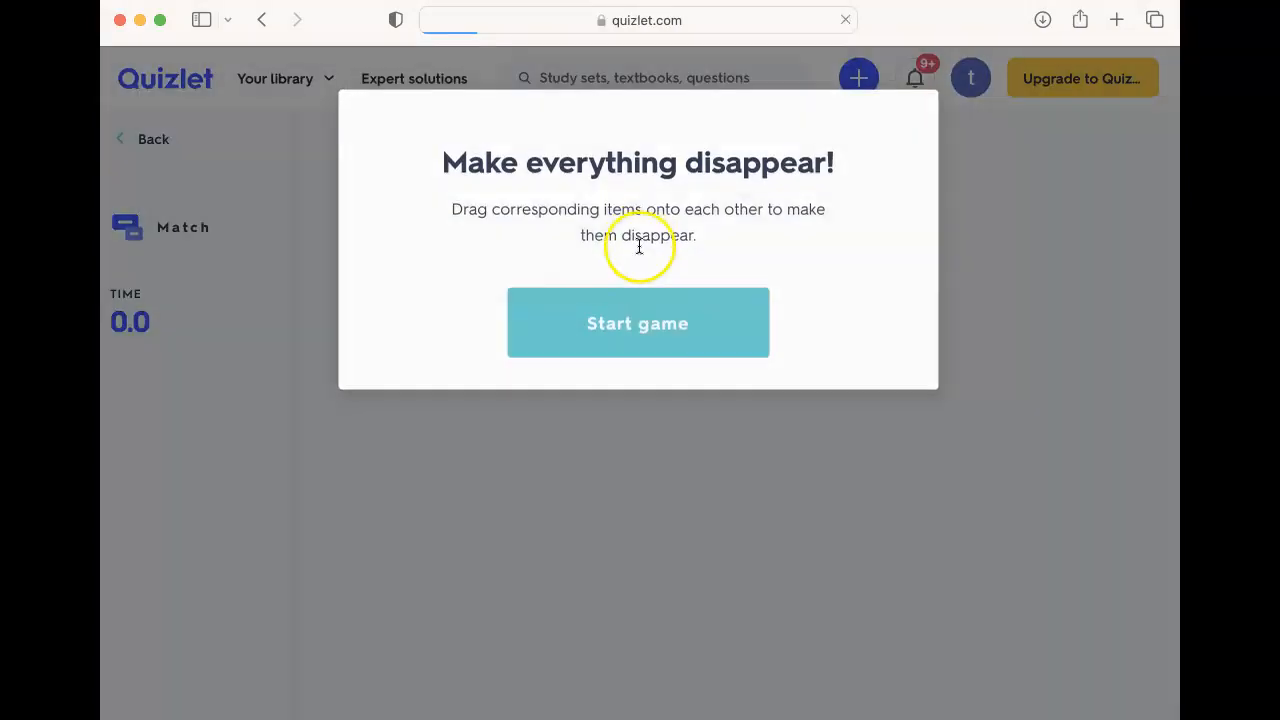
# Step: Start the Match game, drag each term onto its matching definition until all cards clear, then close the results
pyautogui.click(662, 314)
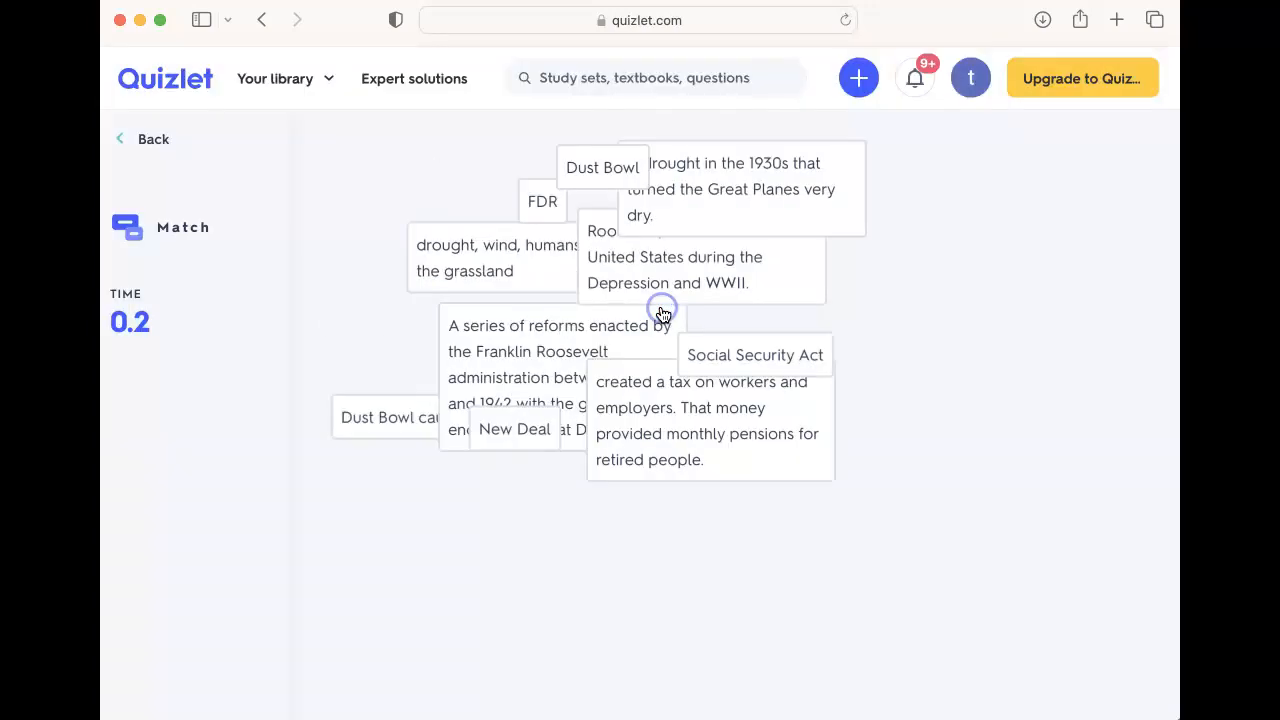
pyautogui.moveTo(698, 233); pyautogui.dragTo(923, 330)
pyautogui.moveTo(807, 188); pyautogui.dragTo(914, 200)
pyautogui.moveTo(448, 630); pyautogui.dragTo(600, 334)
pyautogui.moveTo(651, 634); pyautogui.dragTo(703, 512)
pyautogui.moveTo(1014, 509); pyautogui.dragTo(955, 580)
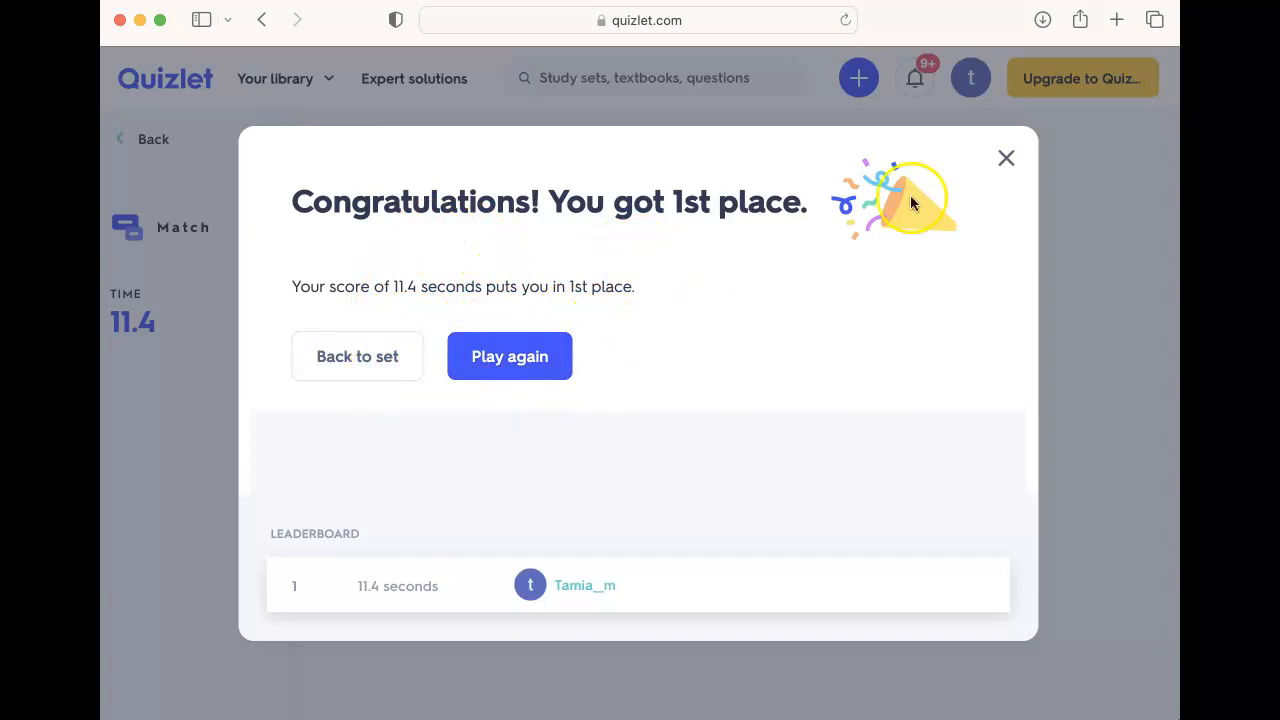
pyautogui.click(1006, 157)
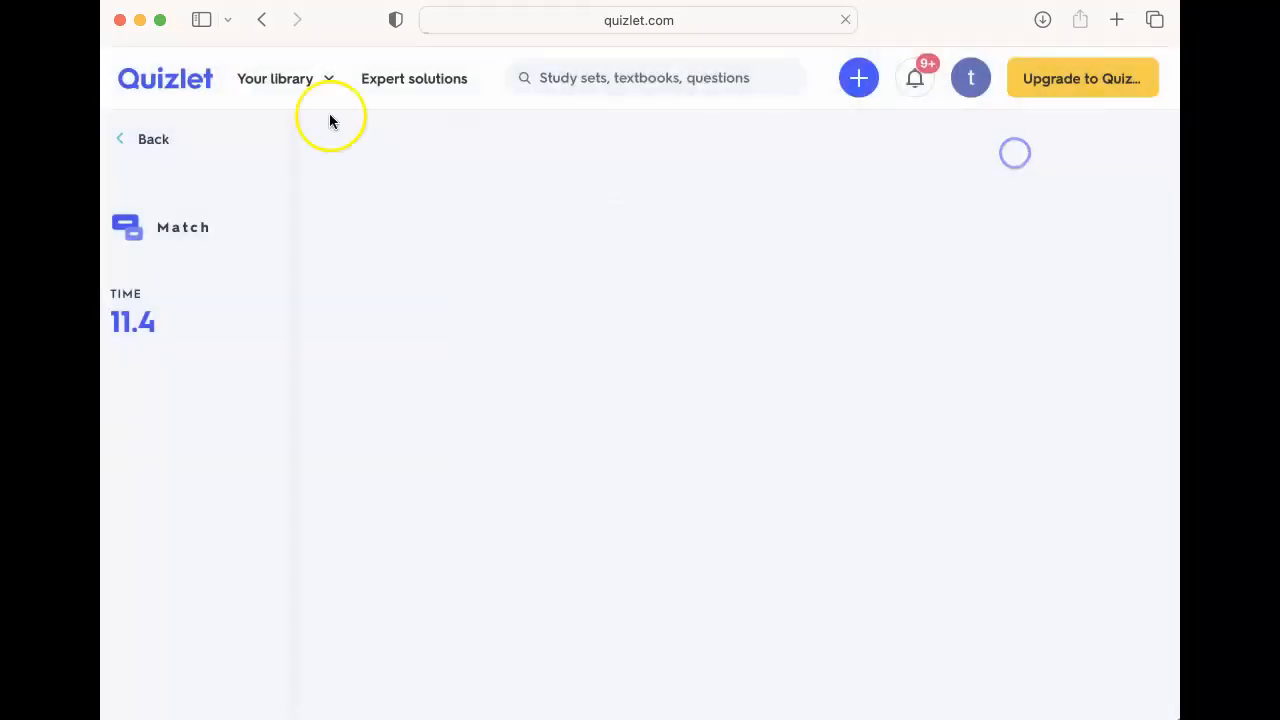
# Step: Return to the home page and open The Great Depression study set from the library
pyautogui.click(170, 82)
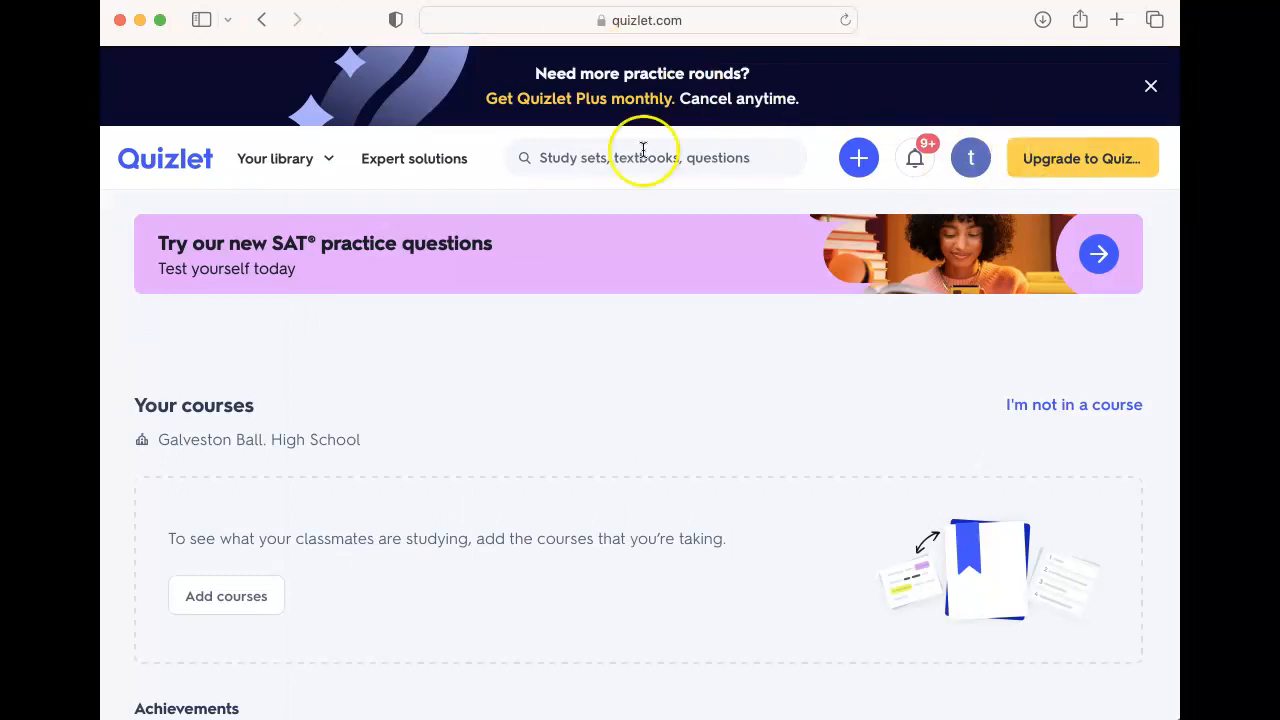
pyautogui.click(318, 176)
pyautogui.click(358, 298)
# Step: Star both terms in the set's Not studied group
pyautogui.scroll(-5, 403, 391)
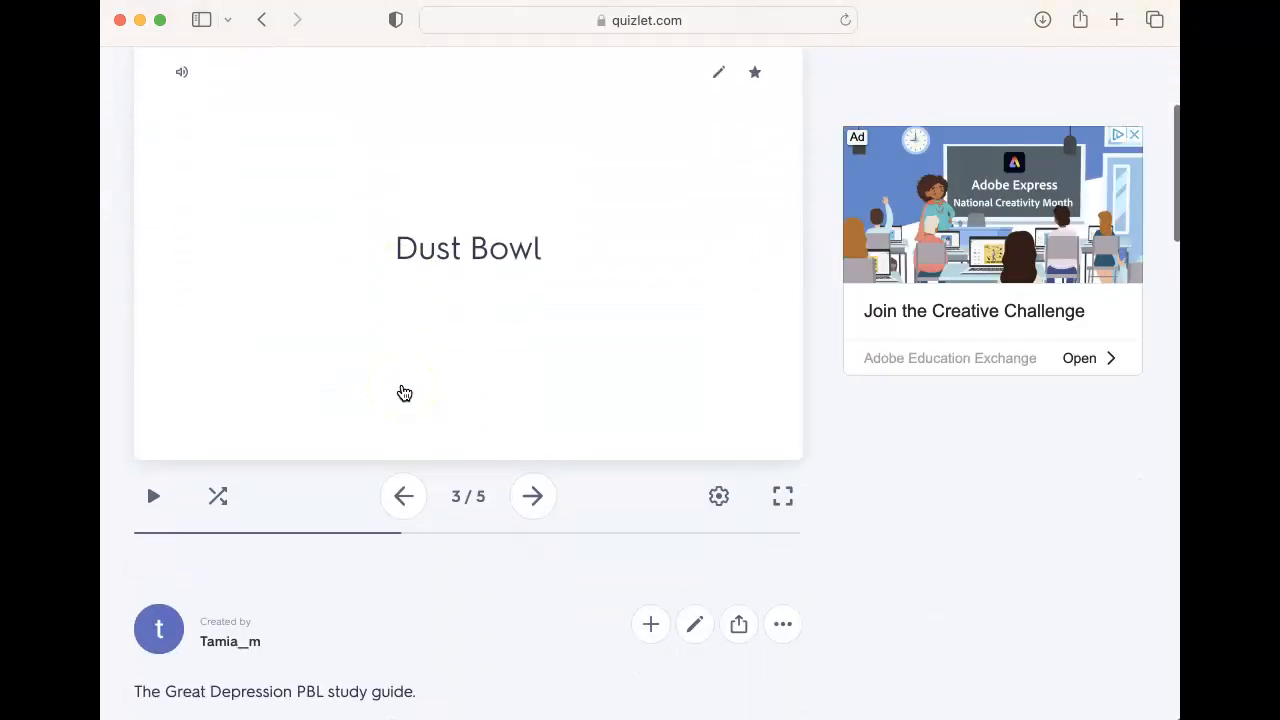
pyautogui.scroll(-5, 403, 391)
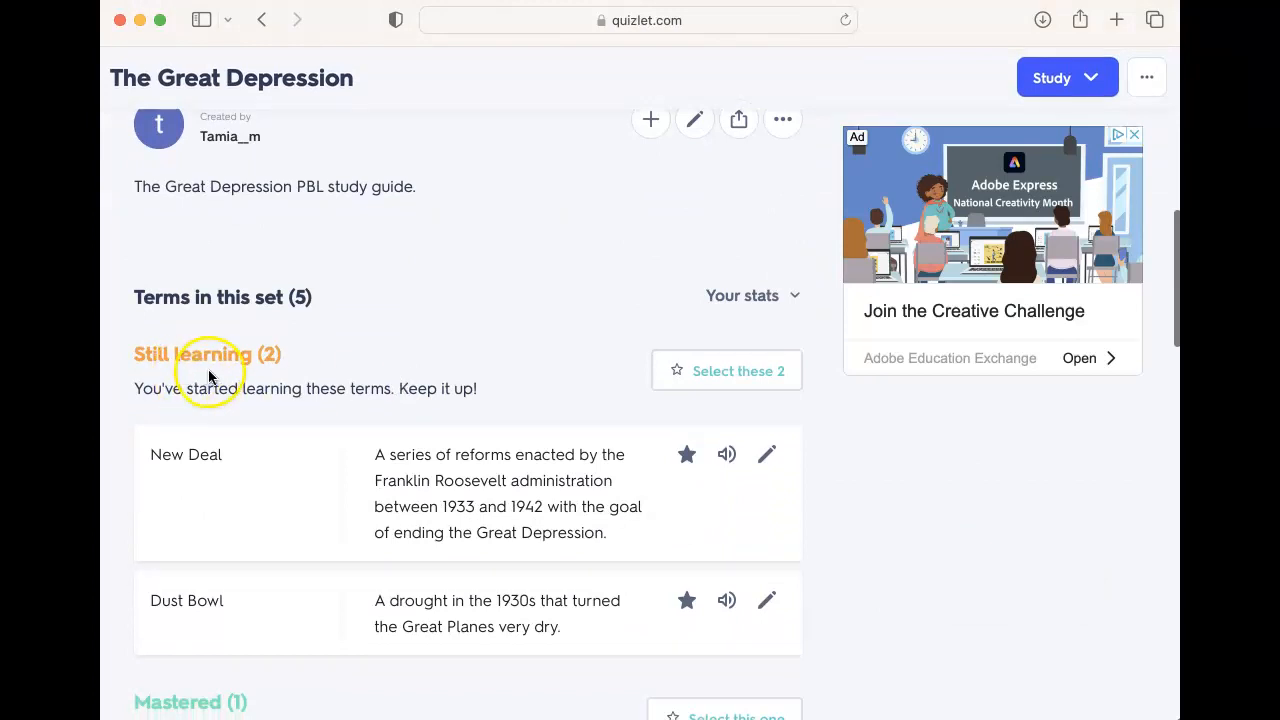
pyautogui.scroll(-5, 258, 462)
pyautogui.scroll(-5, 266, 508)
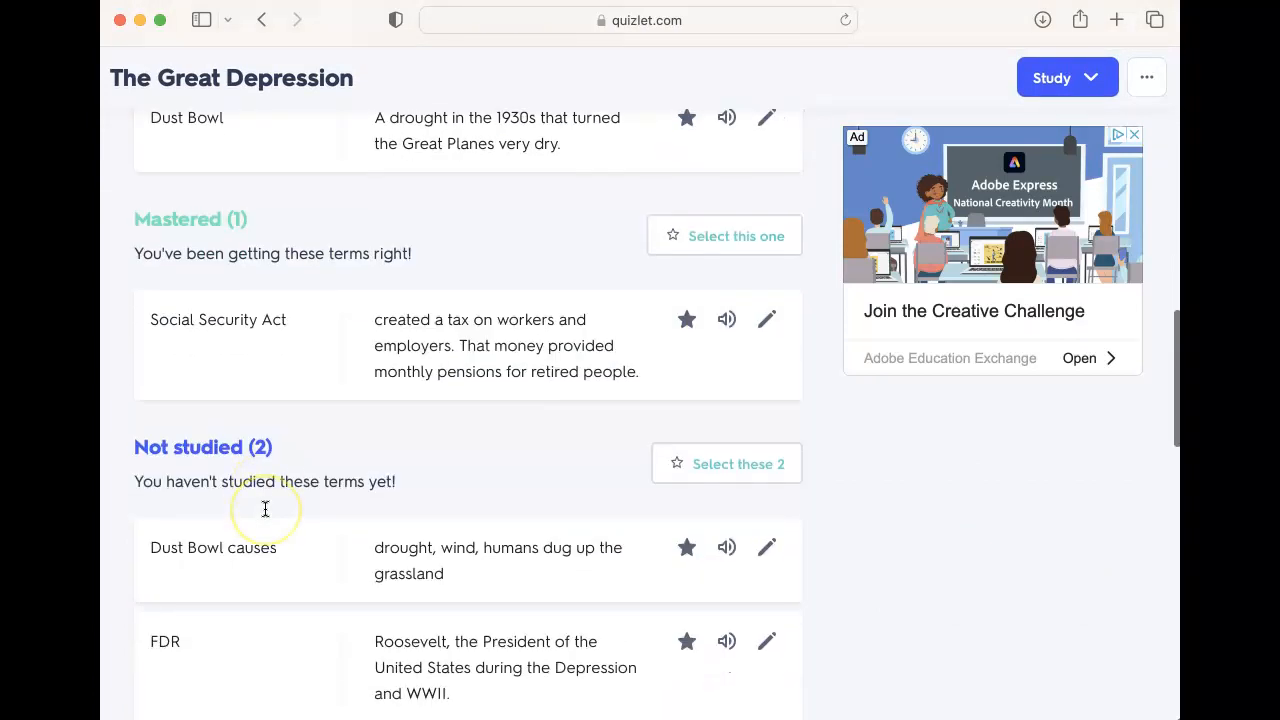
pyautogui.scroll(-2, 264, 510)
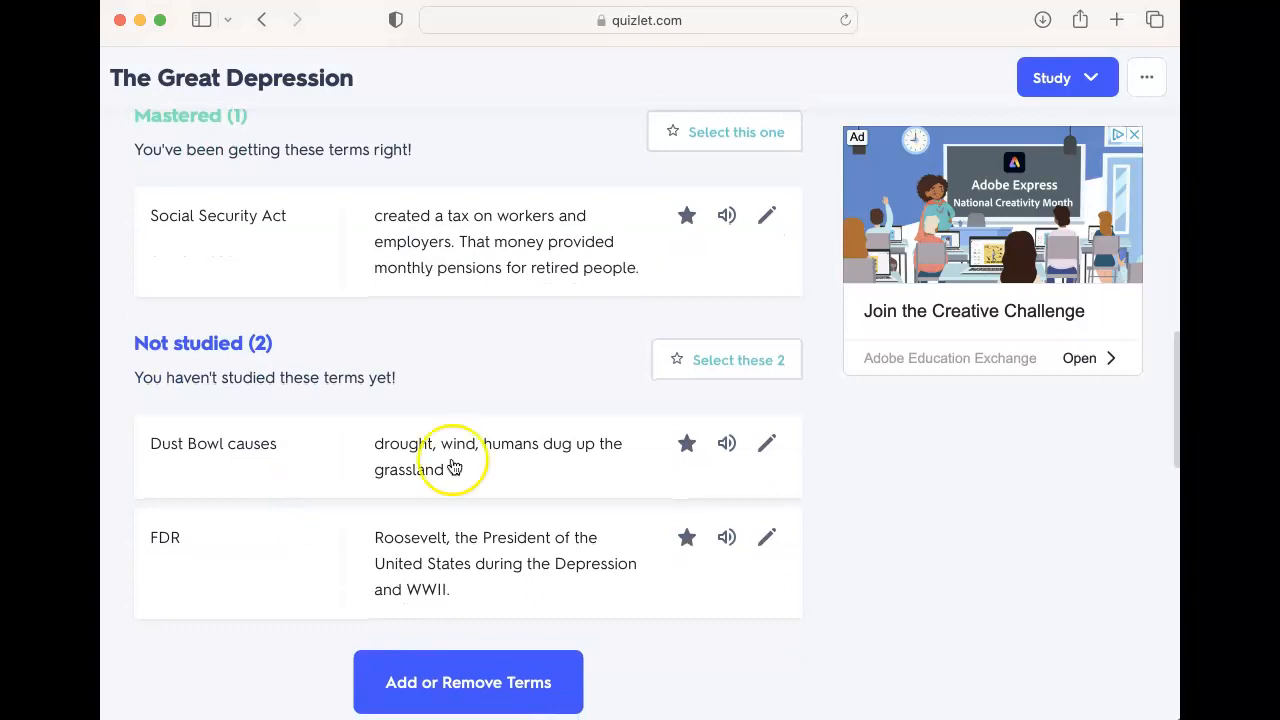
pyautogui.click(747, 360)
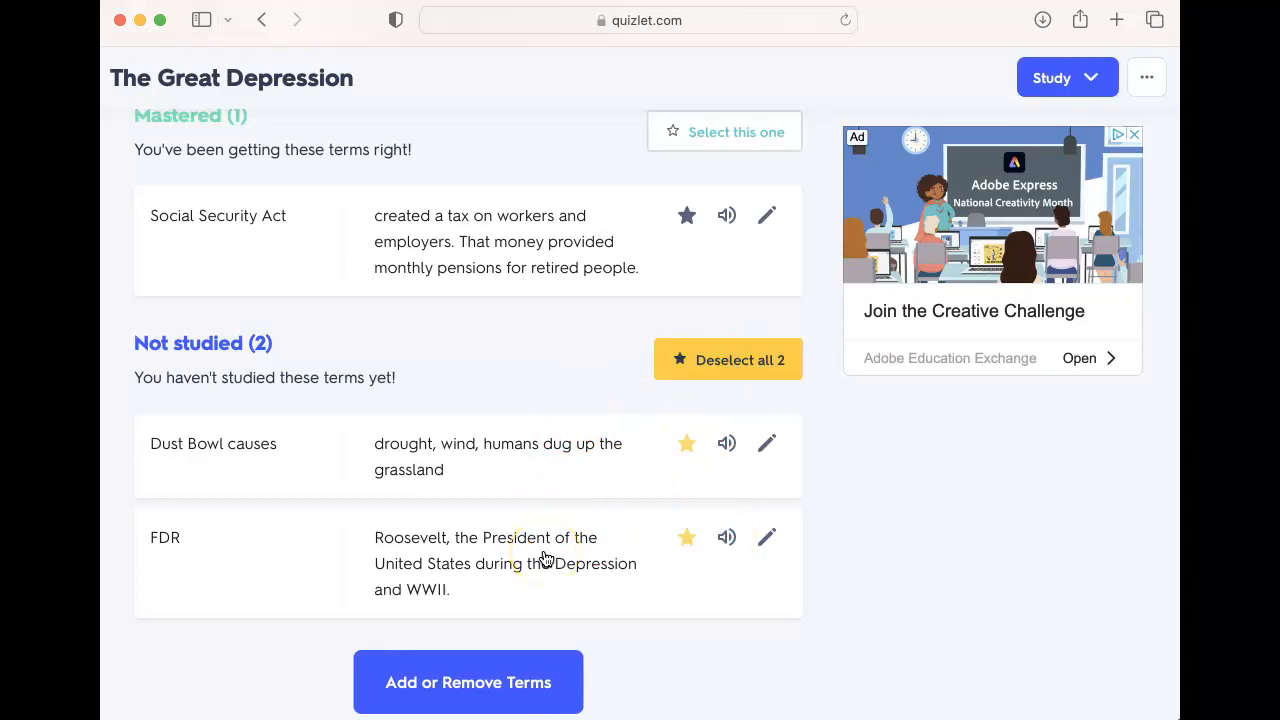
pyautogui.scroll(3, 545, 558)
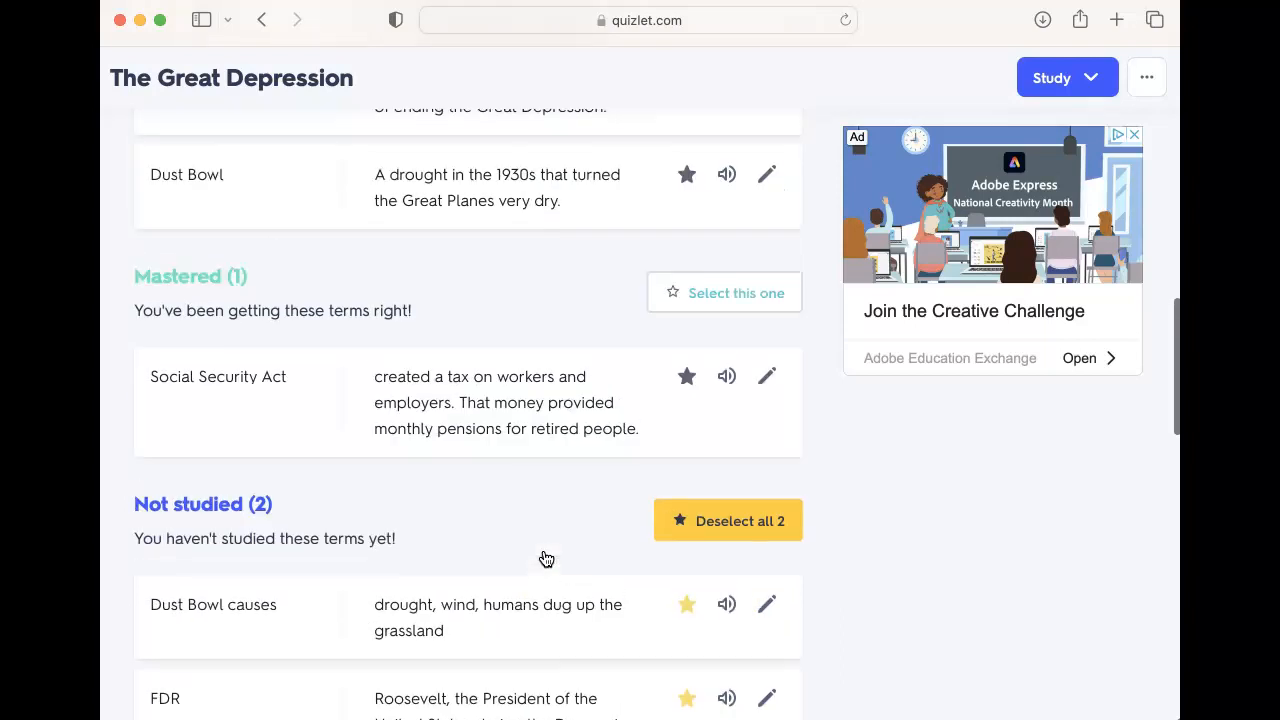
pyautogui.scroll(8, 686, 314)
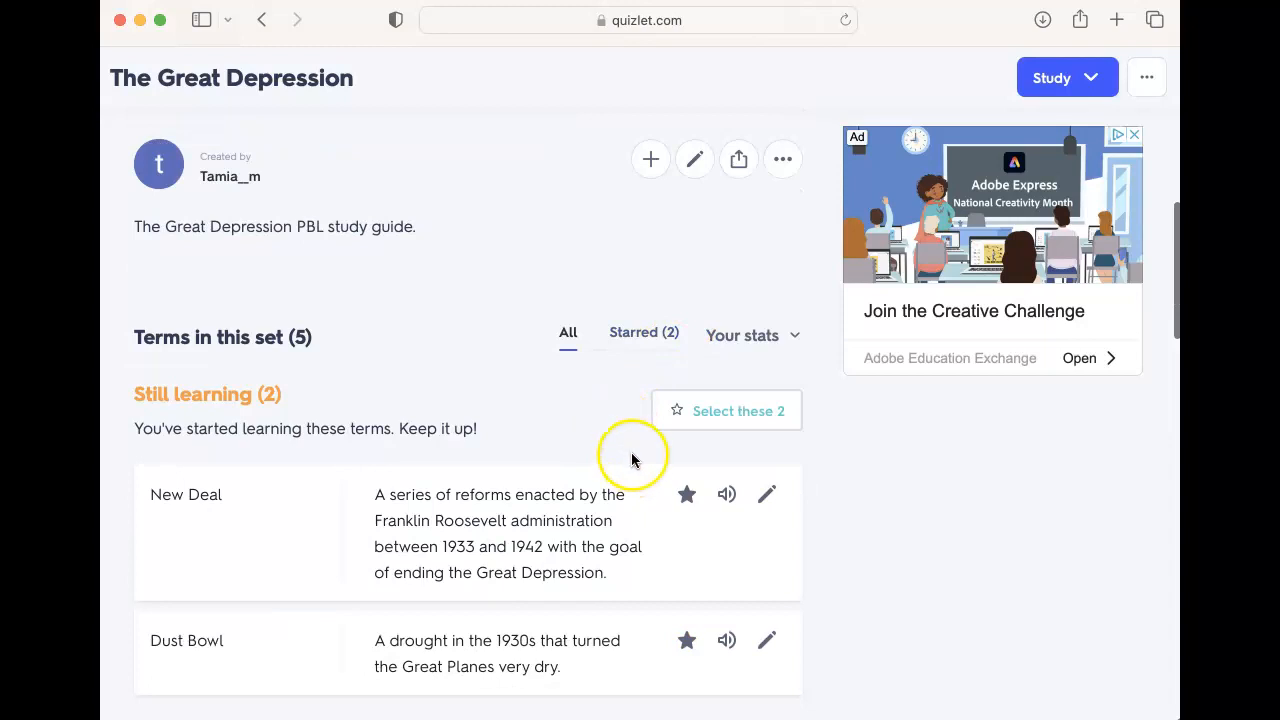
pyautogui.scroll(3, 630, 460)
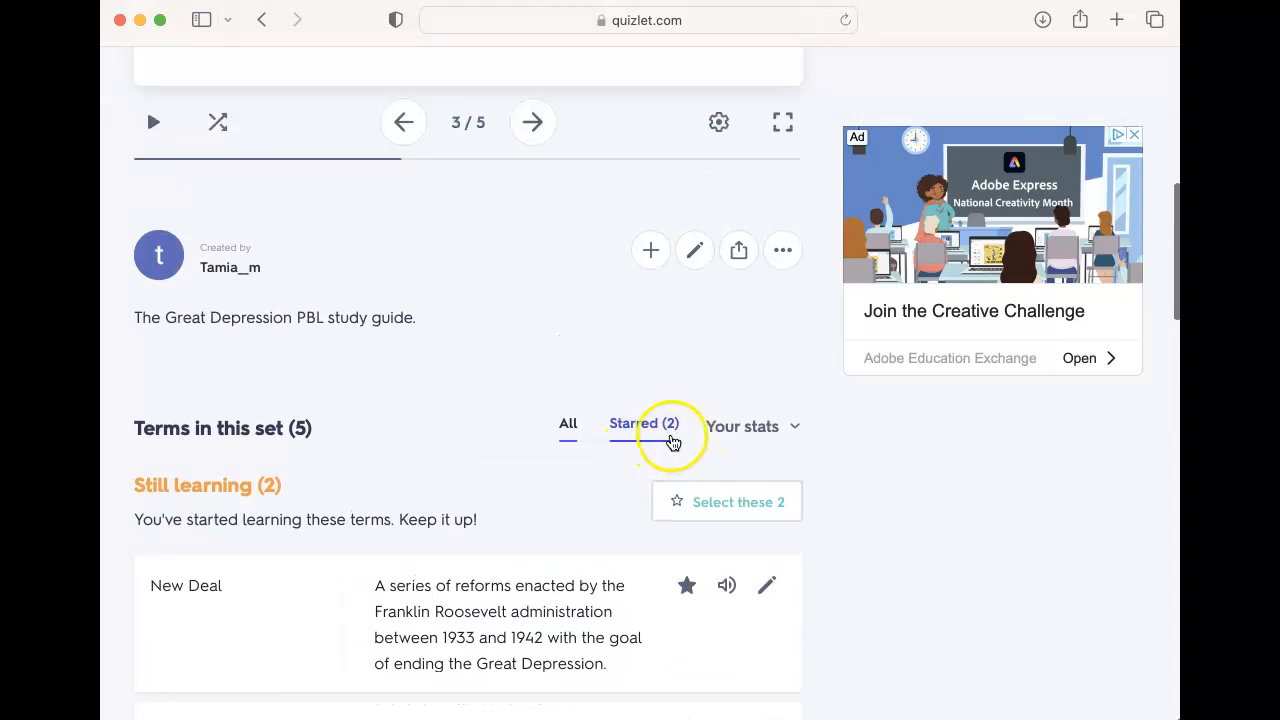
pyautogui.click(743, 440)
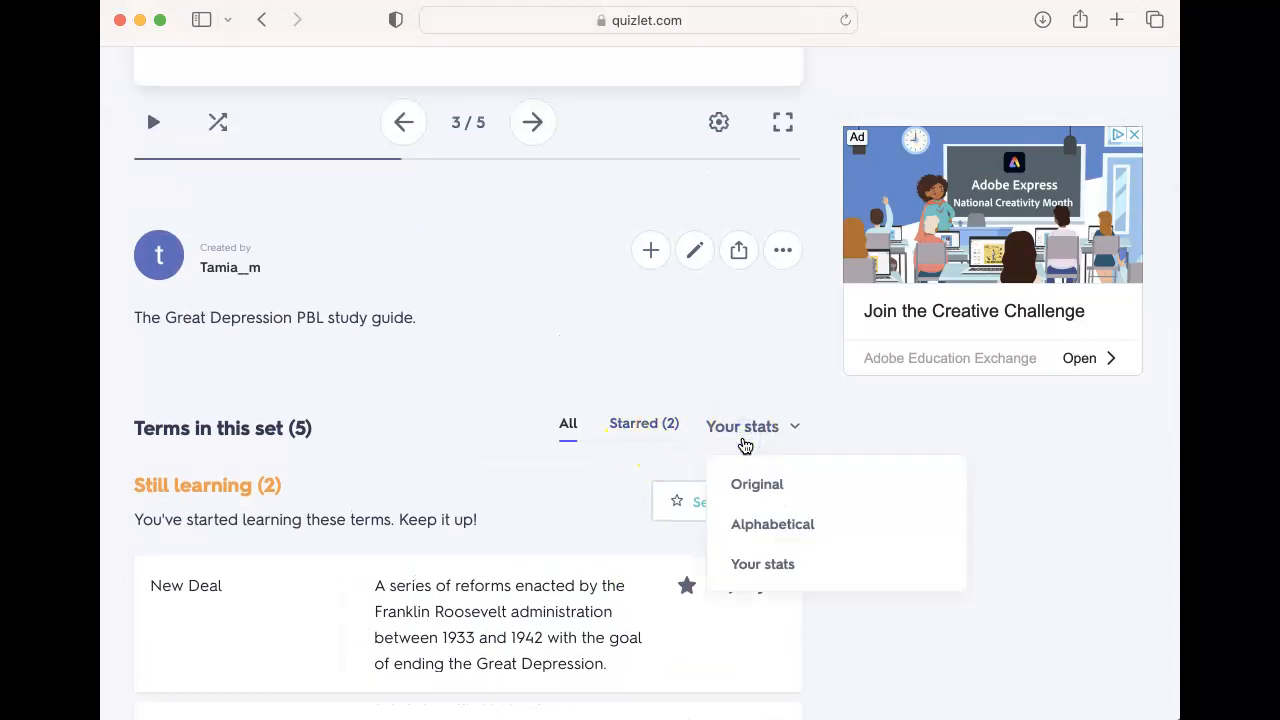
pyautogui.click(738, 432)
pyautogui.scroll(10, 738, 435)
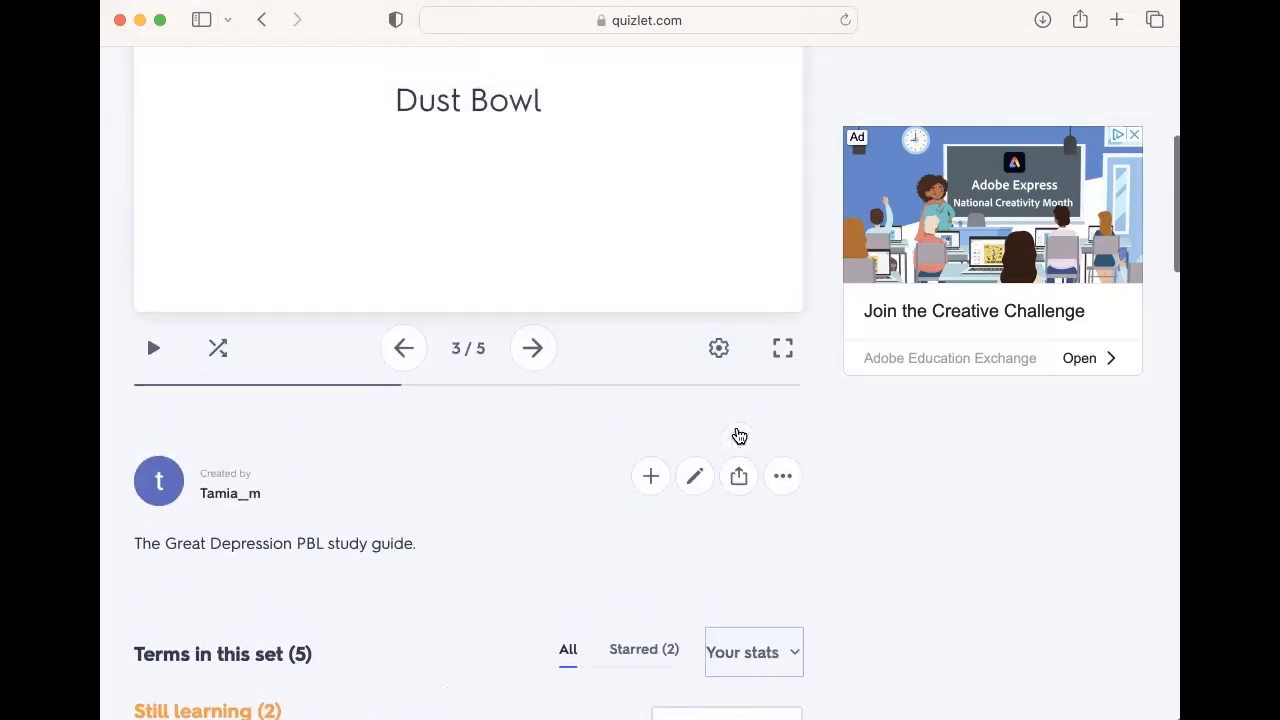